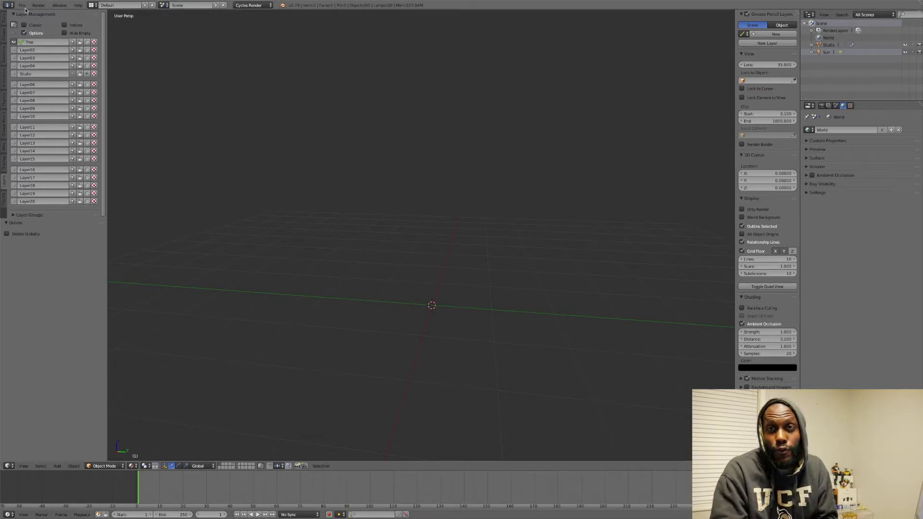
Step: Enable the Add Curve: Sapling Tree Gen add-on and save it as a user setting
{"action": "left_click", "coordinate": [22, 6]}
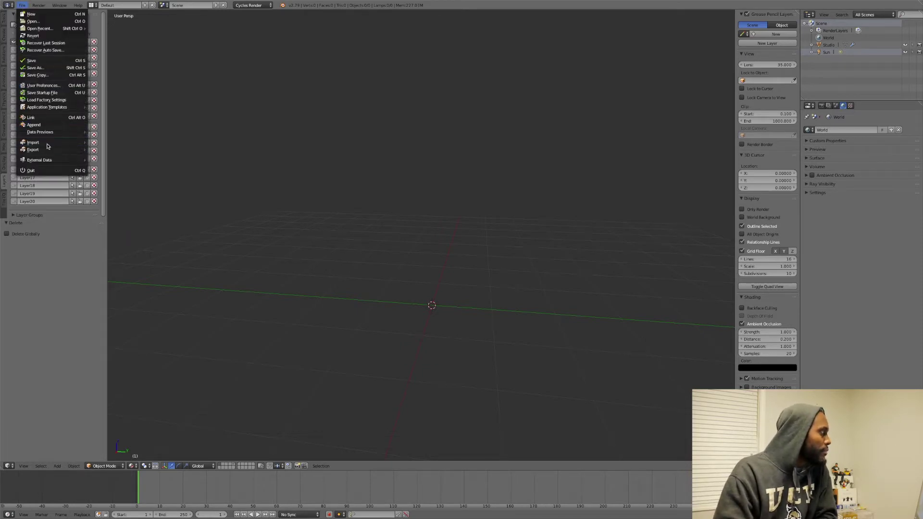
{"action": "left_click", "coordinate": [49, 86]}
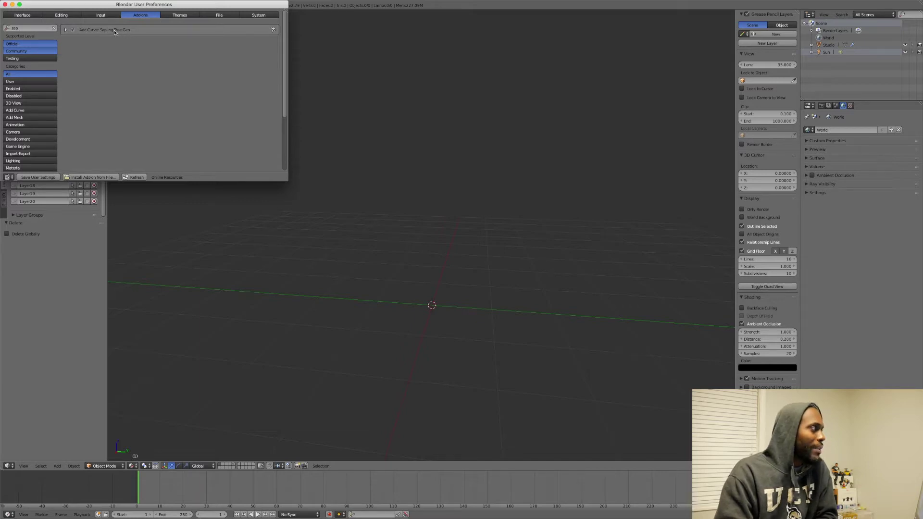
{"action": "left_click", "coordinate": [25, 28]}
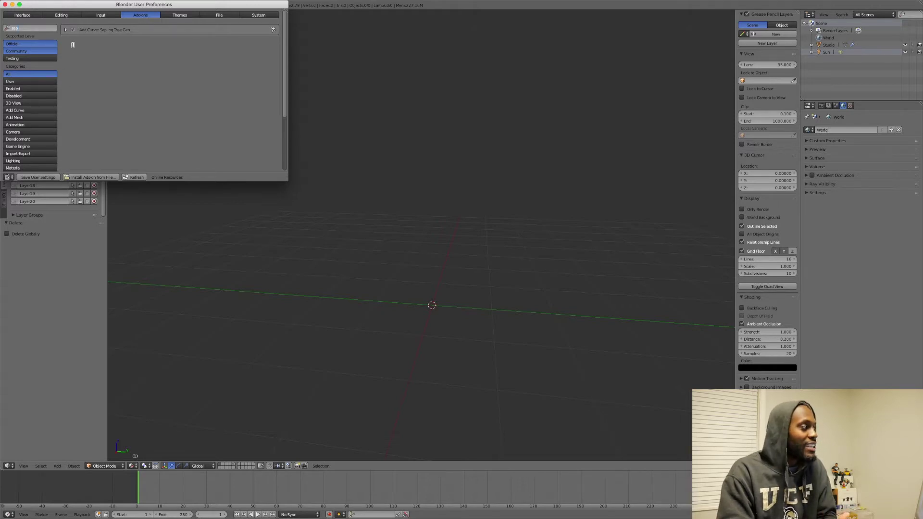
{"action": "left_click", "coordinate": [52, 177]}
{"action": "left_click", "coordinate": [5, 5]}
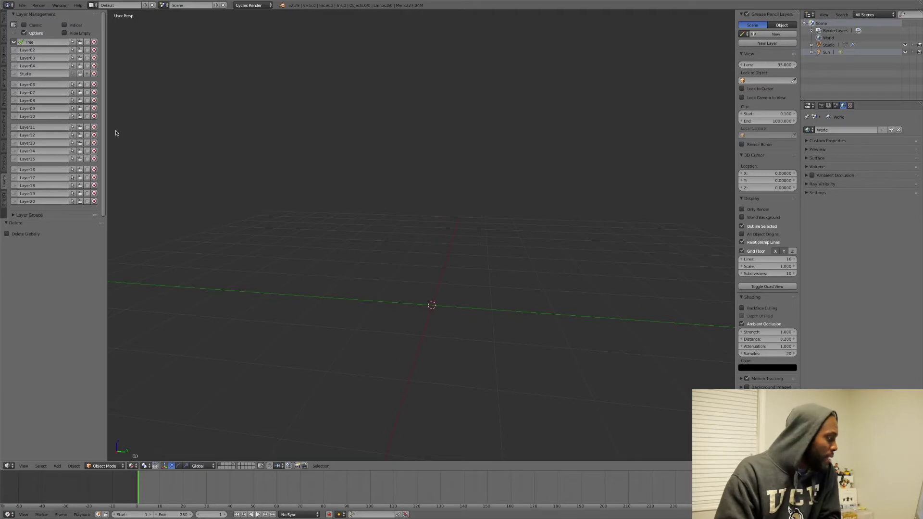
Step: Add a Sapling Tree Gen curve tree at the origin and orbit to view it from the side
{"action": "left_click", "coordinate": [60, 466]}
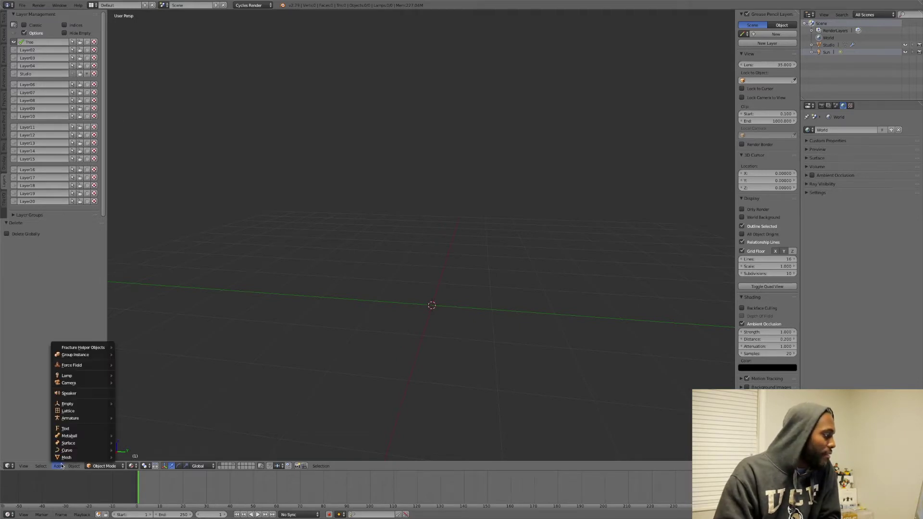
{"action": "mouse_move", "coordinate": [65, 452]}
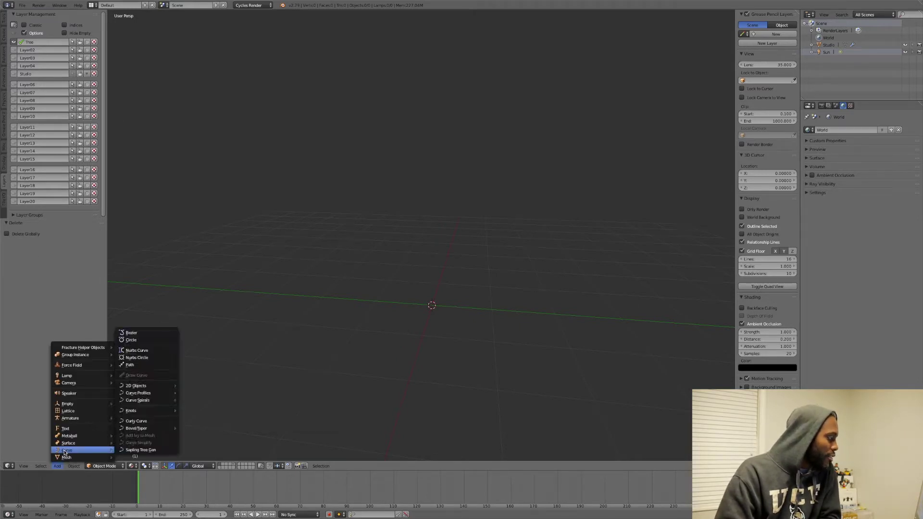
{"action": "left_click", "coordinate": [128, 451]}
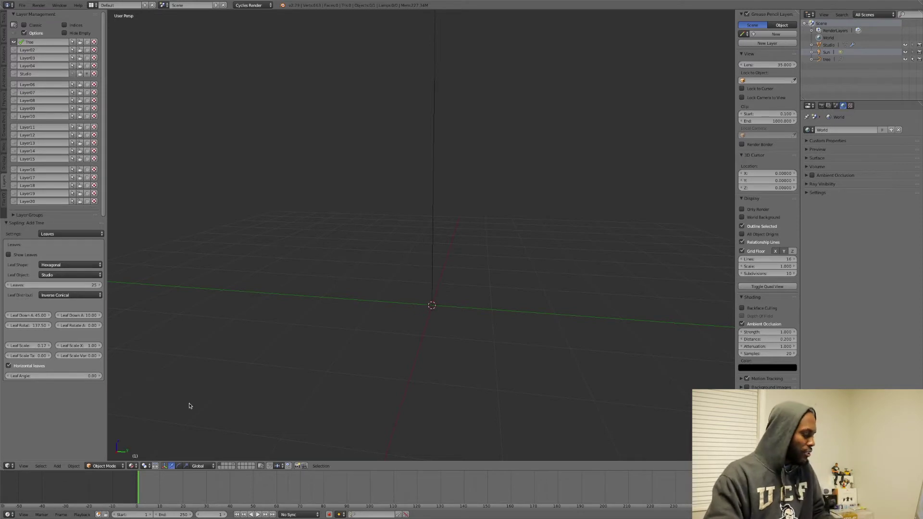
{"action": "left_click", "coordinate": [57, 465]}
{"action": "mouse_move", "coordinate": [66, 451]}
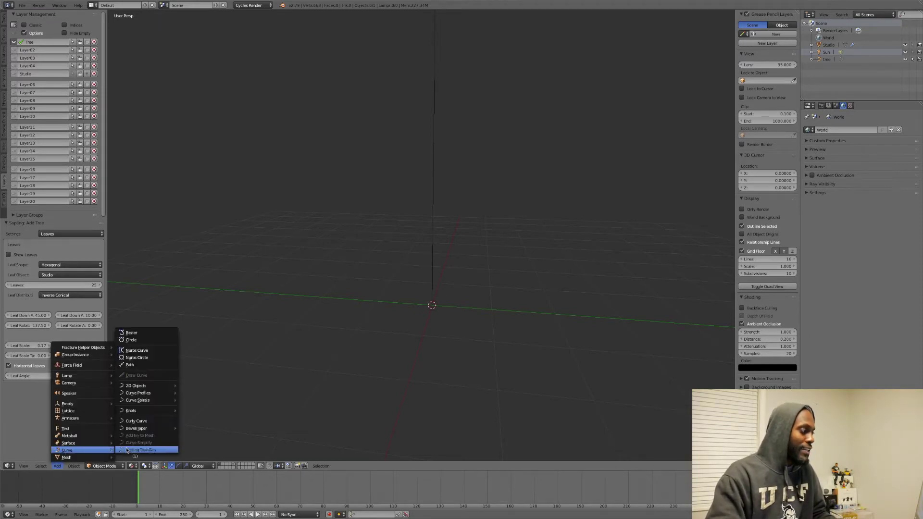
{"action": "left_click", "coordinate": [149, 451]}
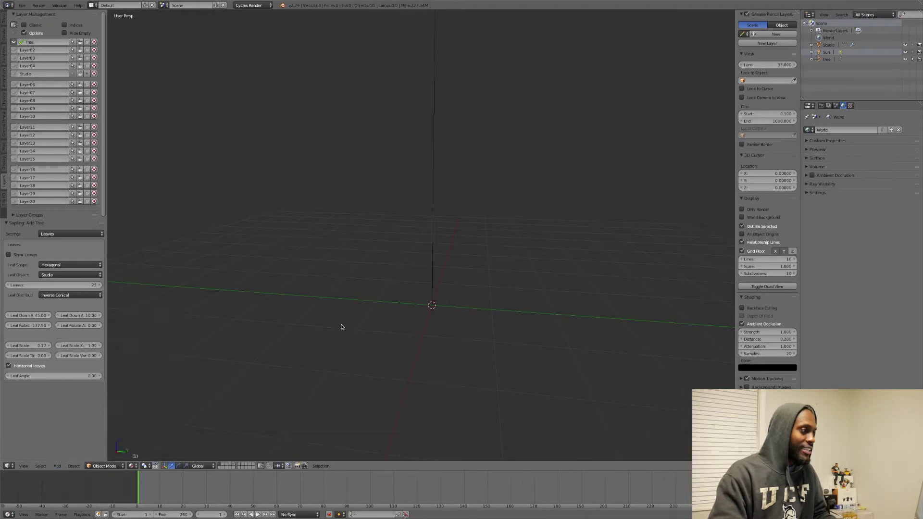
{"action": "scroll", "coordinate": [366, 314], "scroll_direction": "down", "scroll_amount": 2}
{"action": "mouse_move", "coordinate": [374, 302]}
{"action": "middle_mouse_down"}
{"action": "mouse_move", "coordinate": [346, 350]}
{"action": "mouse_move", "coordinate": [360, 292]}
{"action": "middle_mouse_up"}
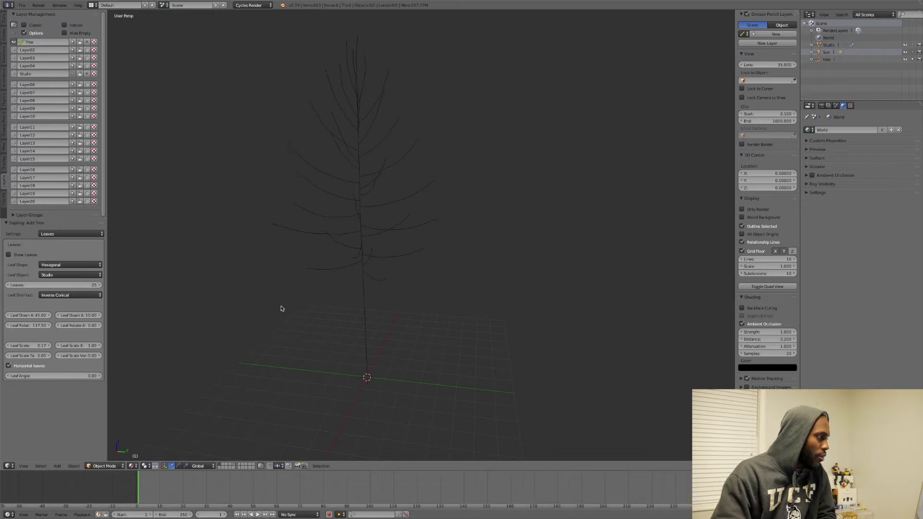
Step: Change the Sapling: Add Tree panel's Settings category from Leaves to Geometry
{"action": "left_click", "coordinate": [50, 223]}
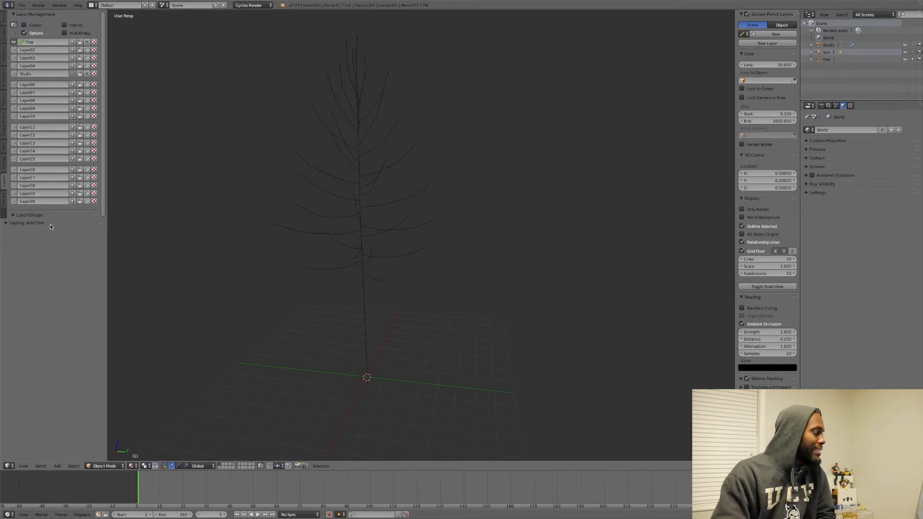
{"action": "left_click", "coordinate": [12, 223]}
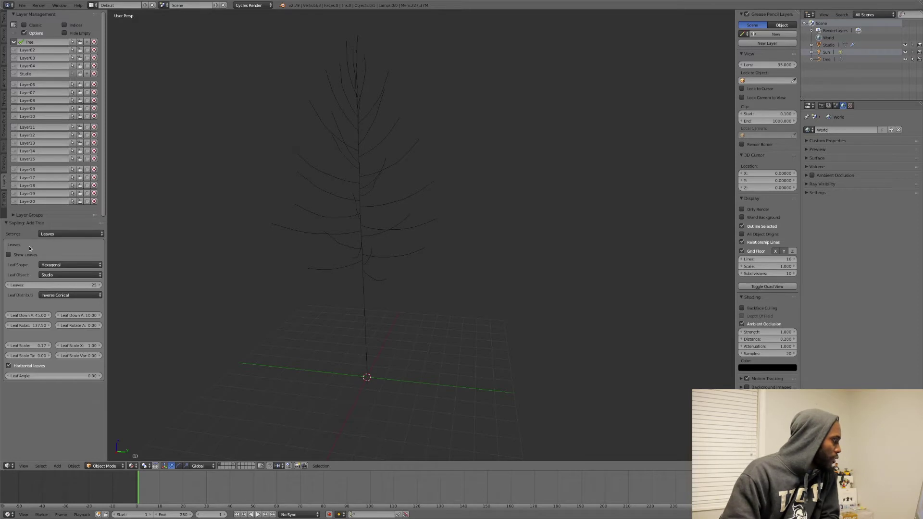
{"action": "left_click", "coordinate": [47, 234]}
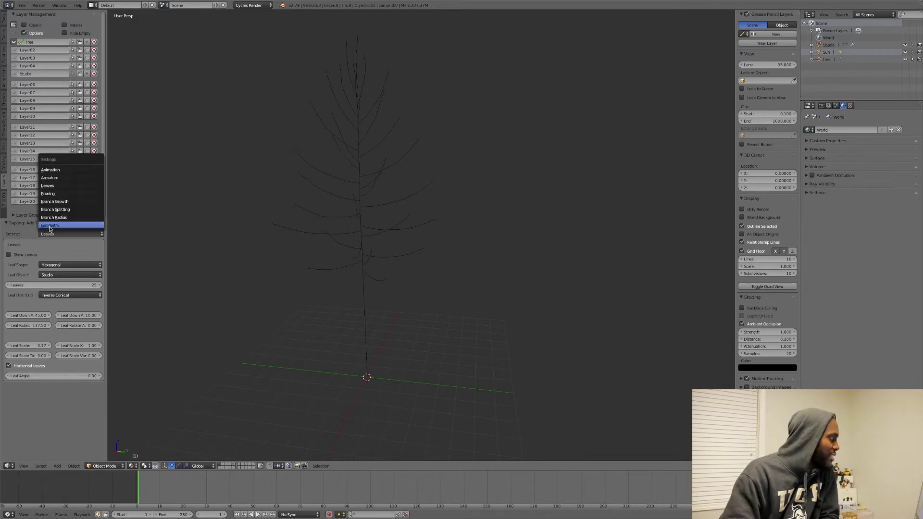
{"action": "left_click", "coordinate": [50, 225]}
{"action": "left_click", "coordinate": [49, 234]}
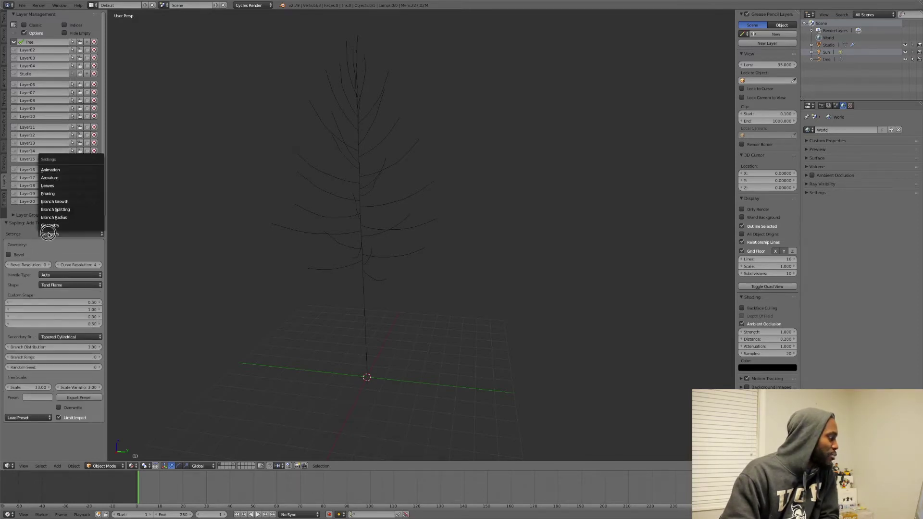
{"action": "left_click", "coordinate": [50, 226]}
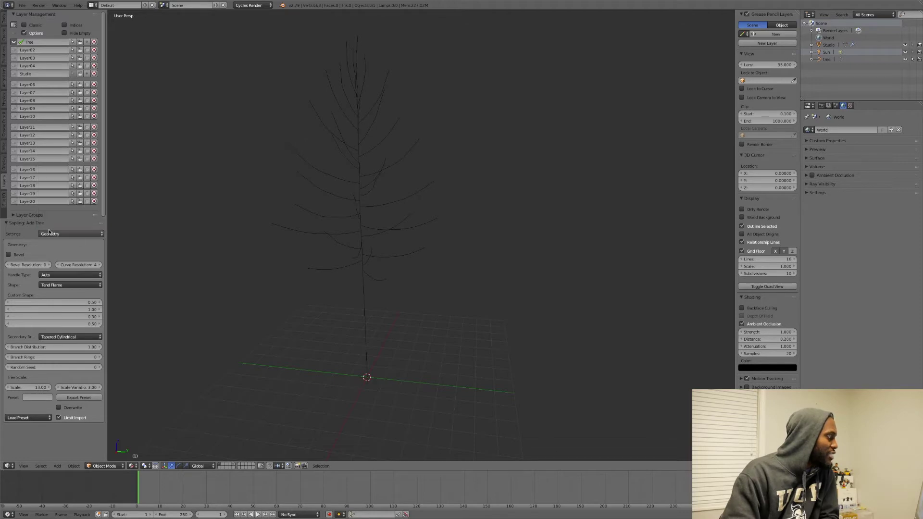
{"action": "left_click", "coordinate": [50, 234]}
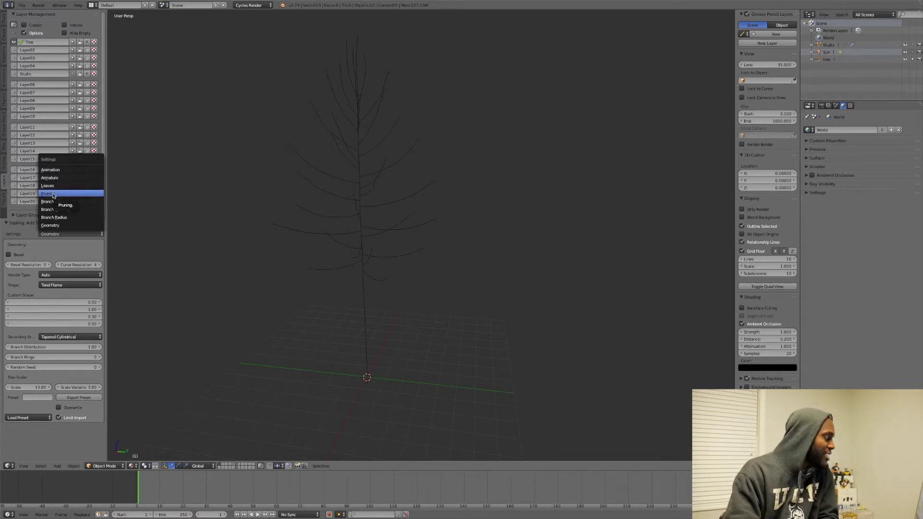
{"action": "left_click", "coordinate": [44, 226]}
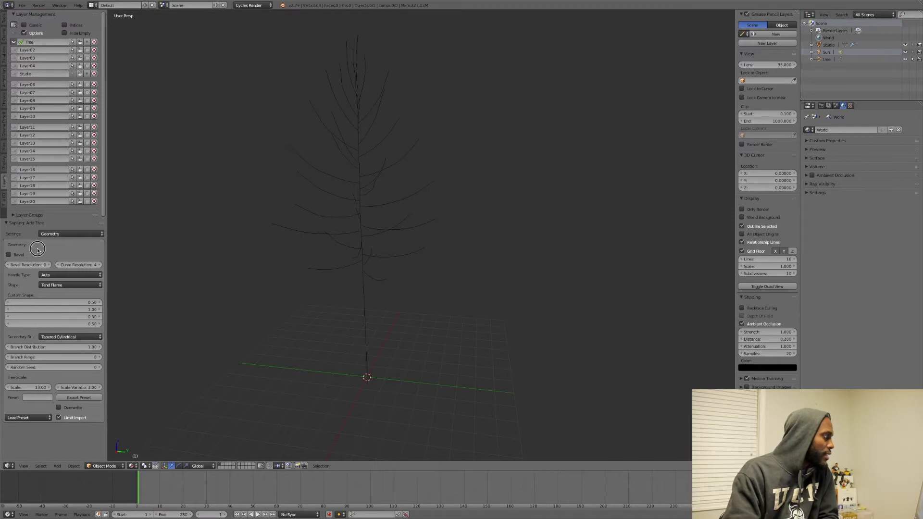
Step: Load the willow preset, then replace it with the small_pine preset
{"action": "left_click", "coordinate": [45, 418]}
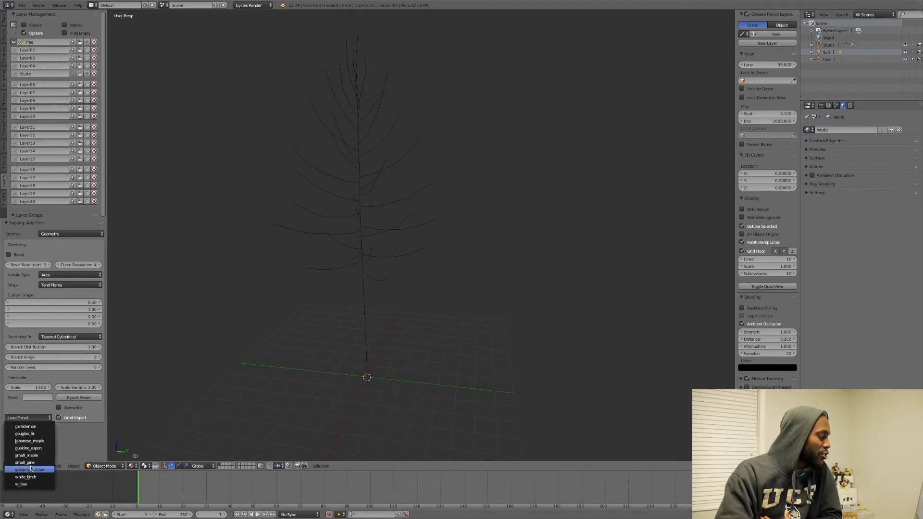
{"action": "left_click", "coordinate": [28, 485]}
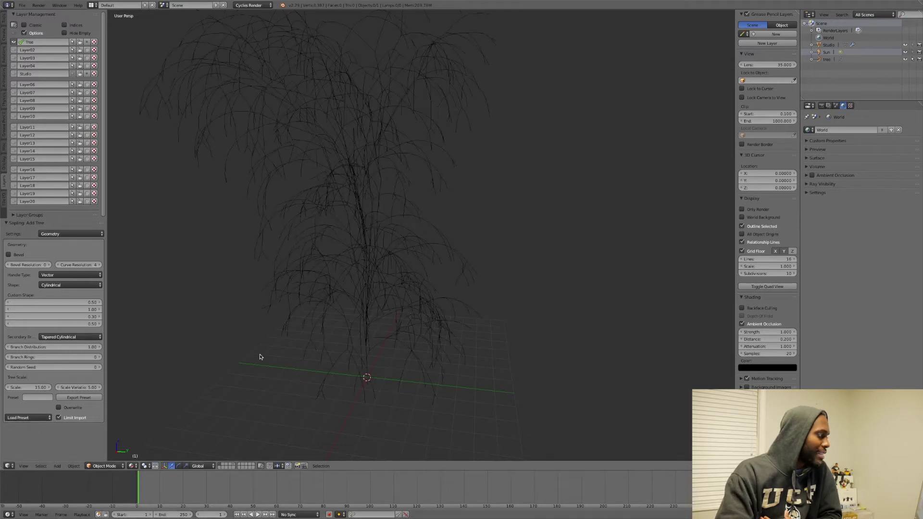
{"action": "left_click", "coordinate": [28, 418]}
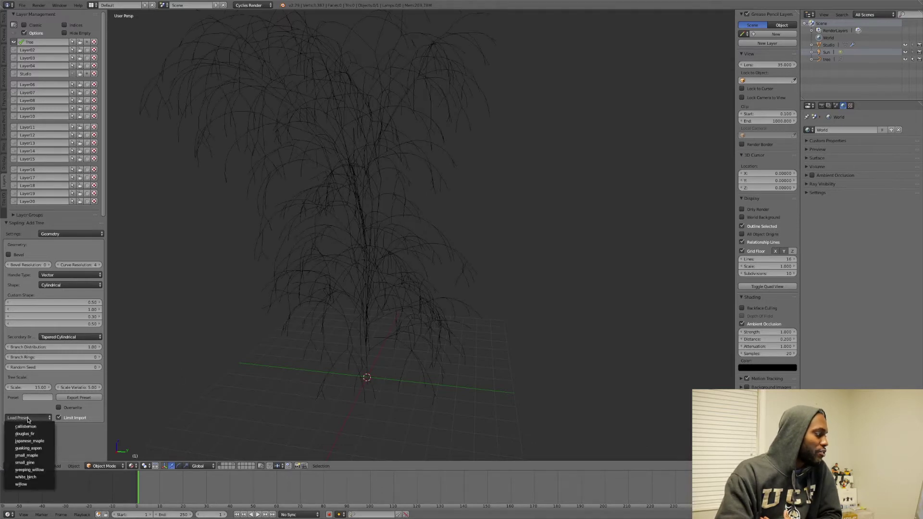
{"action": "left_click", "coordinate": [32, 463]}
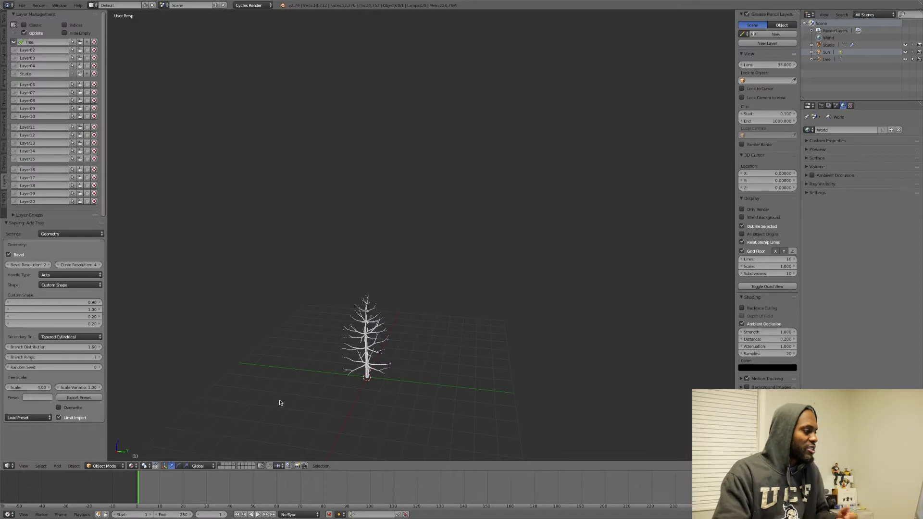
Step: Select the tree, frame it in the view, and tilt the view slightly
{"action": "right_click", "coordinate": [373, 354]}
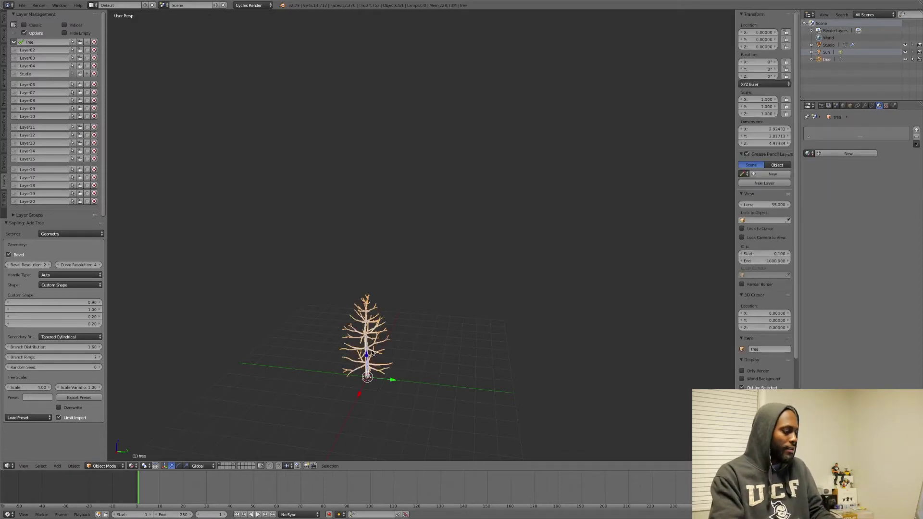
{"action": "key", "text": "KP_Decimal"}
{"action": "mouse_move", "coordinate": [392, 349]}
{"action": "middle_mouse_down"}
{"action": "mouse_move", "coordinate": [418, 331]}
{"action": "mouse_move", "coordinate": [377, 342]}
{"action": "middle_mouse_up"}
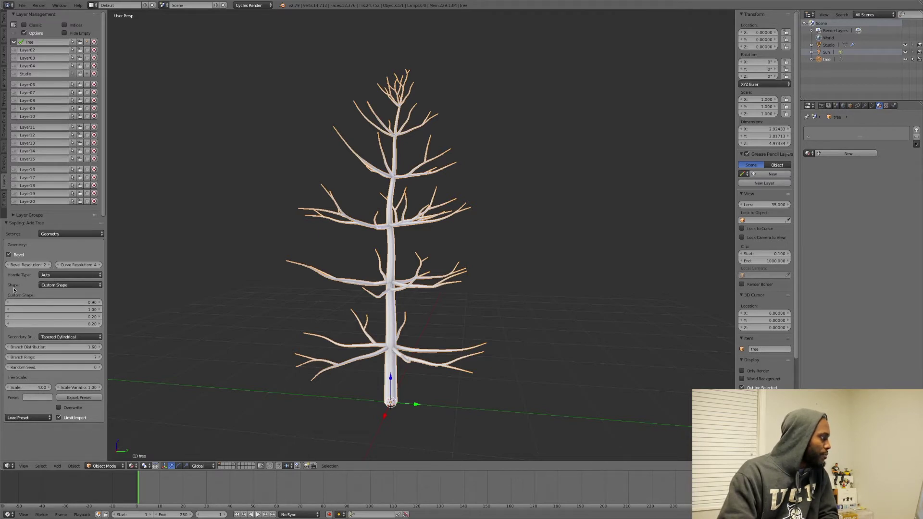
Step: Set the tree shape to Conical and the secondary branch shape to Cylindrical
{"action": "left_click", "coordinate": [55, 288]}
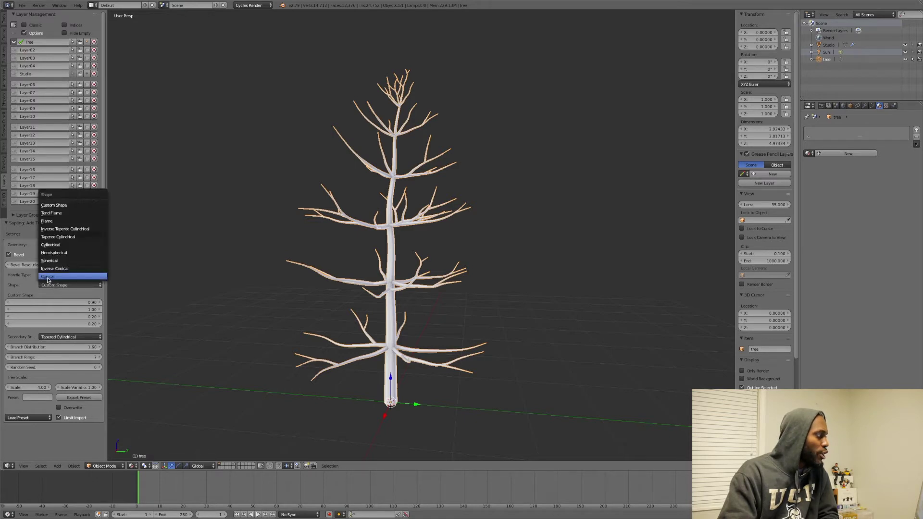
{"action": "left_click", "coordinate": [48, 277]}
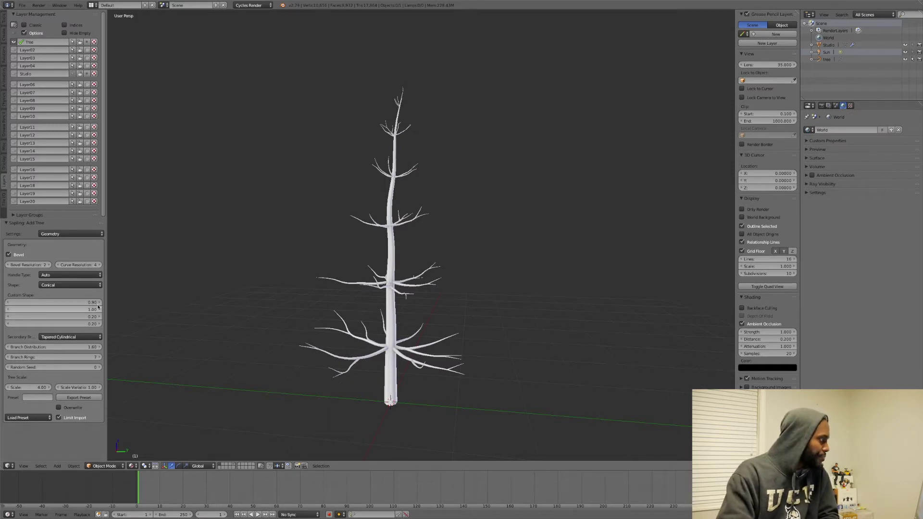
{"action": "left_click", "coordinate": [55, 338]}
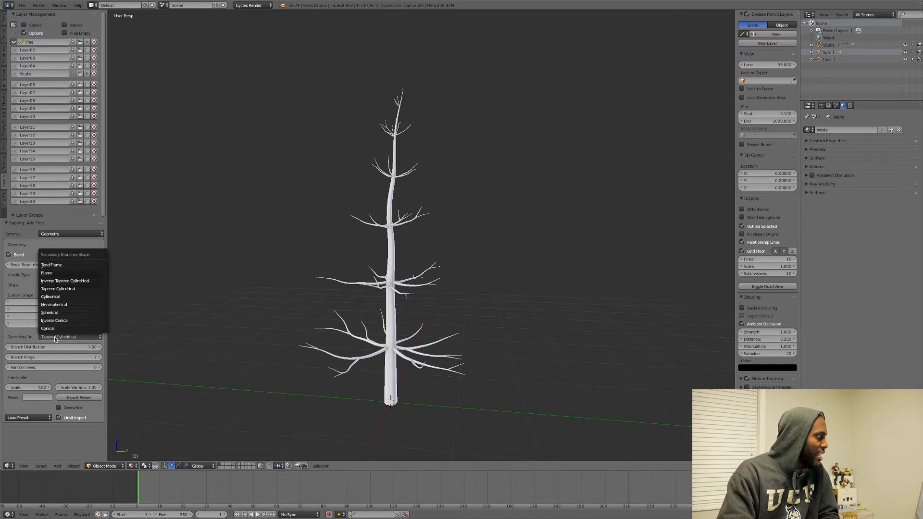
{"action": "left_click", "coordinate": [51, 297]}
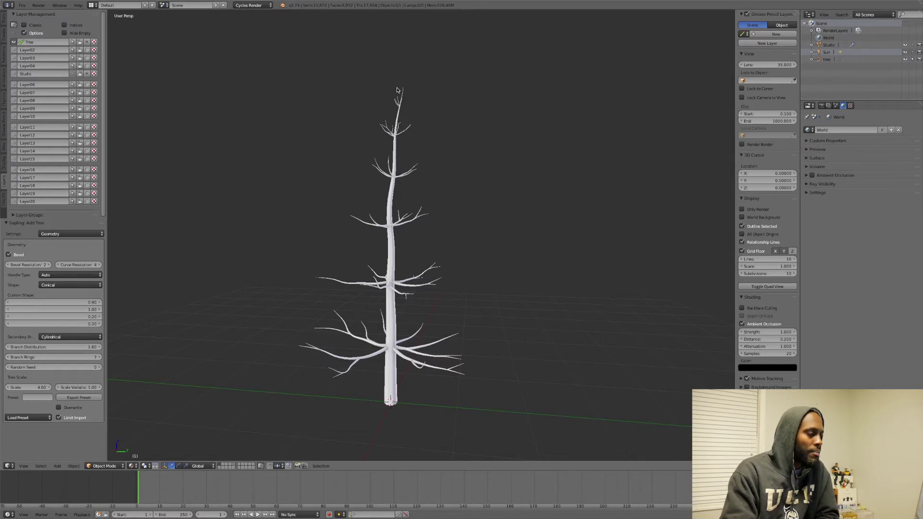
Step: Set Branch Rings to 10 and Branch Distribution to 1.00
{"action": "double_click", "coordinate": [96, 358]}
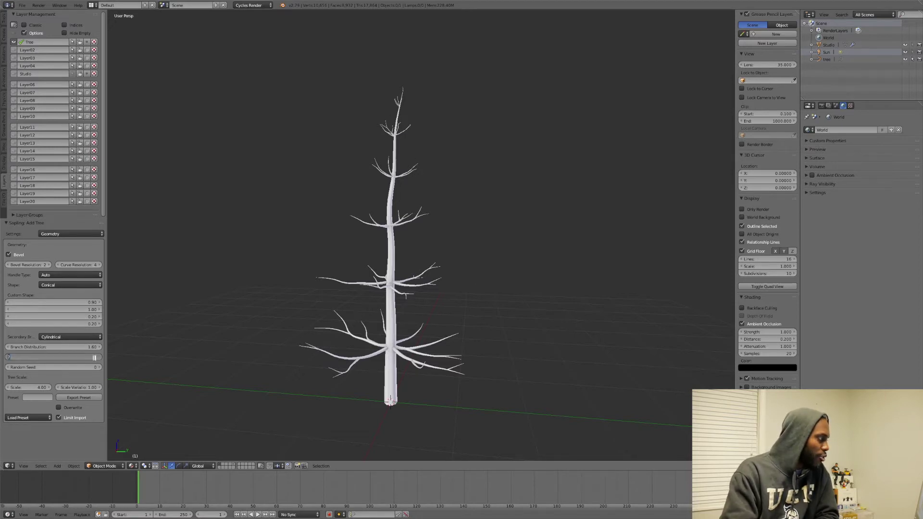
{"action": "type", "text": "10"}
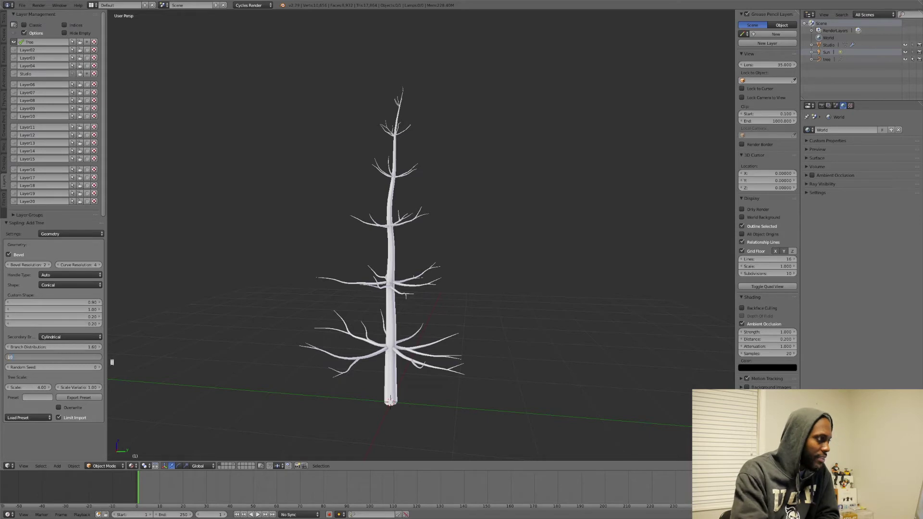
{"action": "key", "text": "Return"}
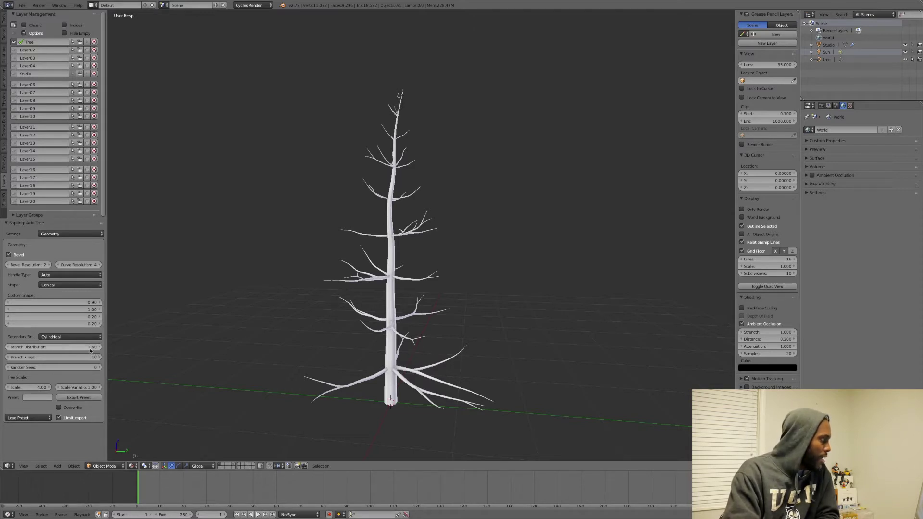
{"action": "mouse_move", "coordinate": [90, 352]}
{"action": "left_mouse_down"}
{"action": "mouse_move", "coordinate": [60, 352]}
{"action": "mouse_move", "coordinate": [76, 350]}
{"action": "left_mouse_up"}
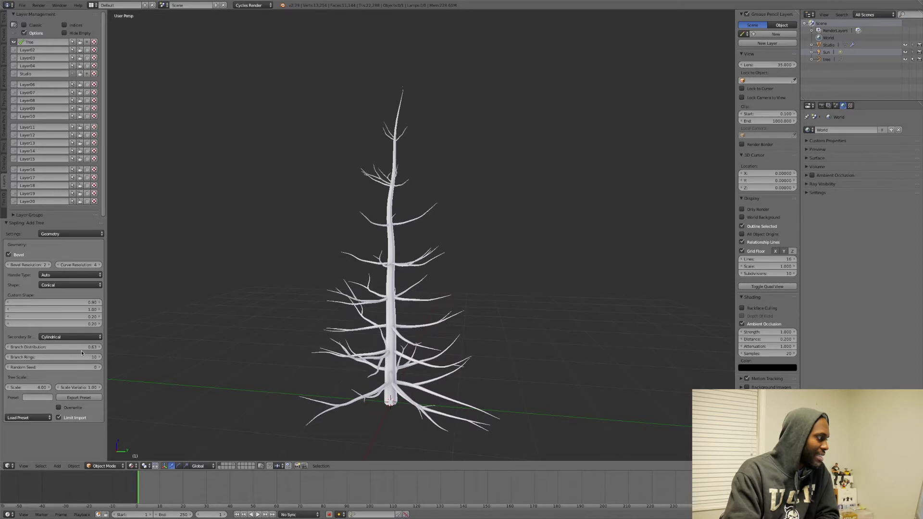
{"action": "left_click", "coordinate": [90, 348]}
{"action": "type", "text": "1"}
{"action": "key", "text": "Return"}
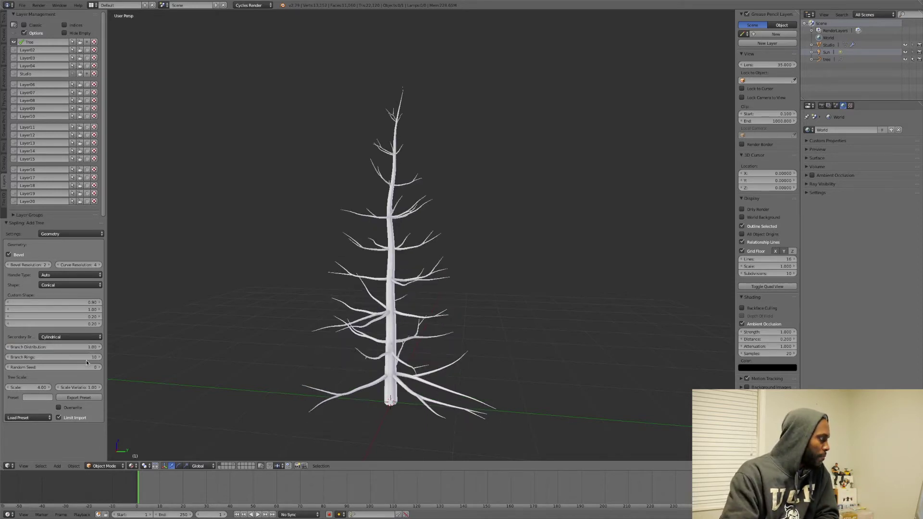
{"action": "left_click", "coordinate": [73, 234]}
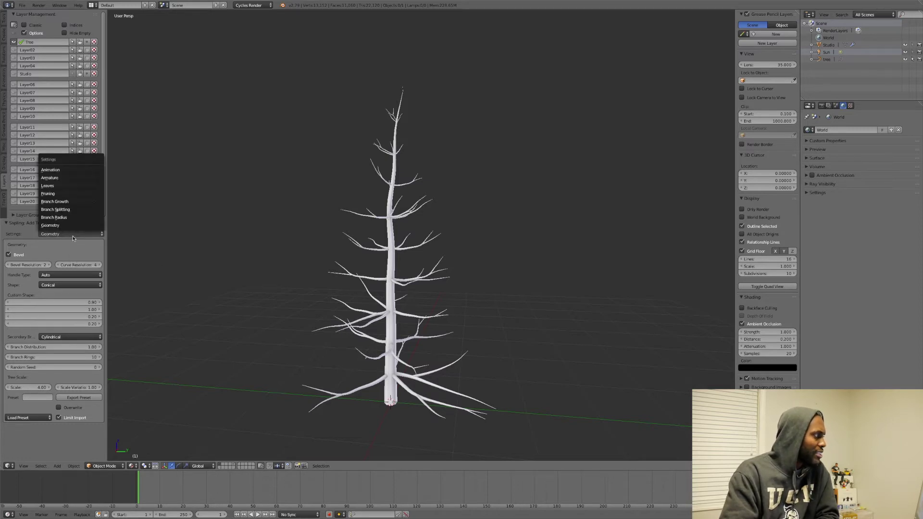
Step: Show the Branch Radius settings, leaving Radius Scale at 1.00
{"action": "left_click", "coordinate": [68, 219]}
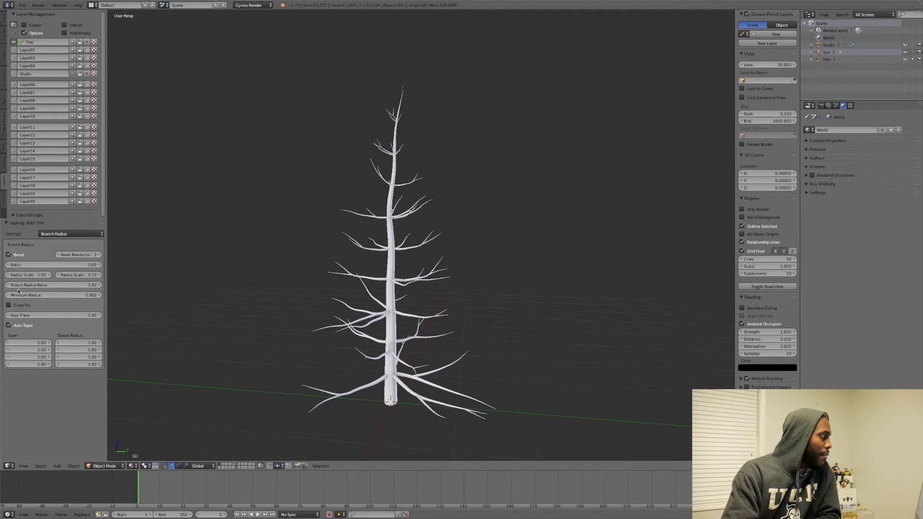
{"action": "left_click", "coordinate": [50, 275]}
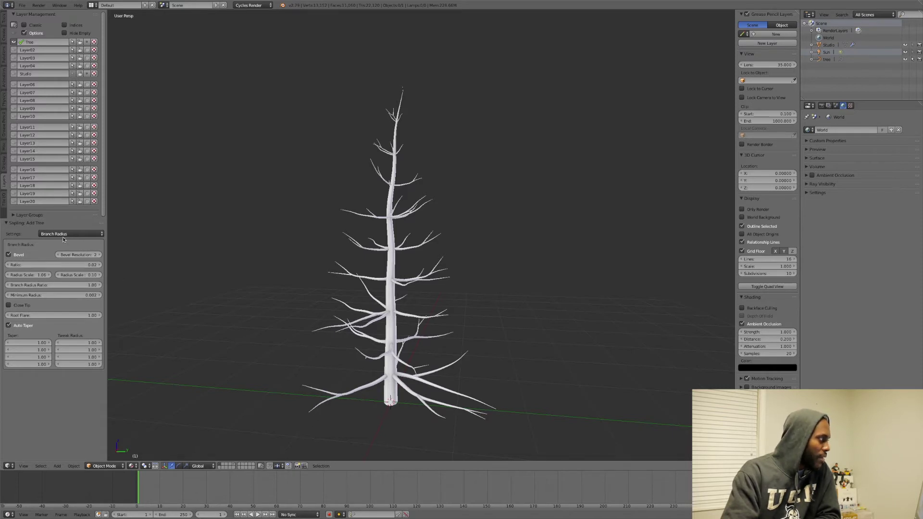
{"action": "left_click", "coordinate": [52, 272]}
{"action": "type", "text": "1"}
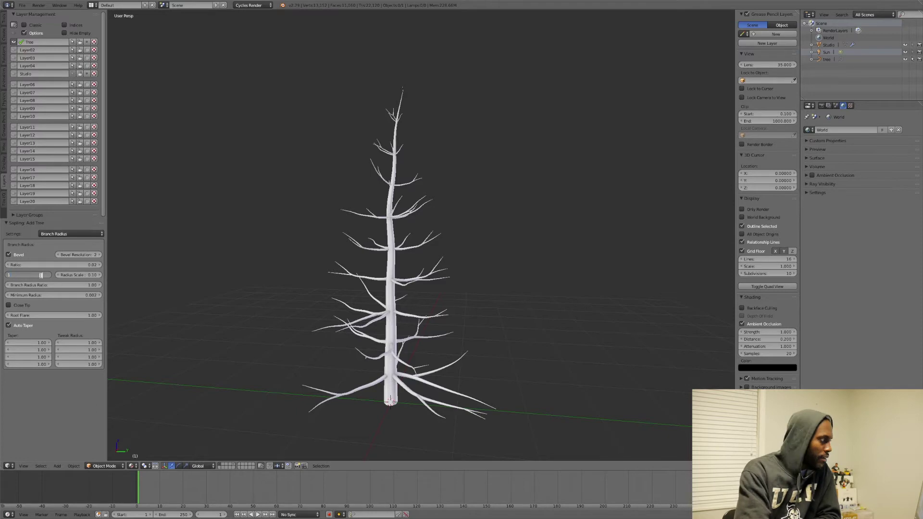
{"action": "key", "text": "Return"}
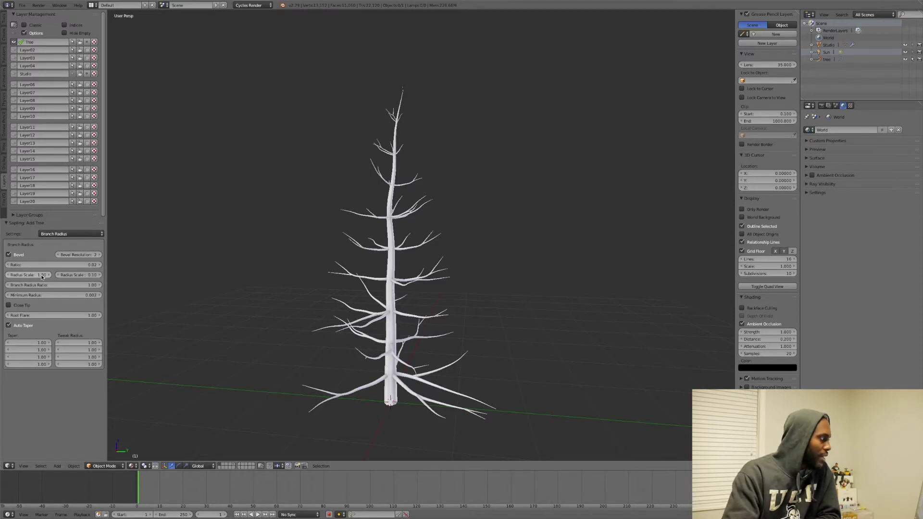
{"action": "left_click", "coordinate": [72, 233]}
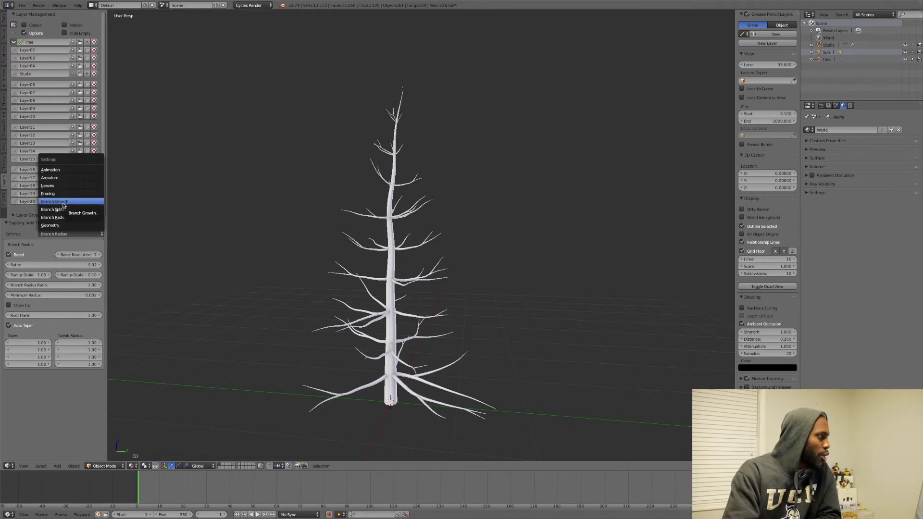
Step: Show Branch Growth and raise the second branch Length from 0.32 to 0.38
{"action": "left_click", "coordinate": [63, 203]}
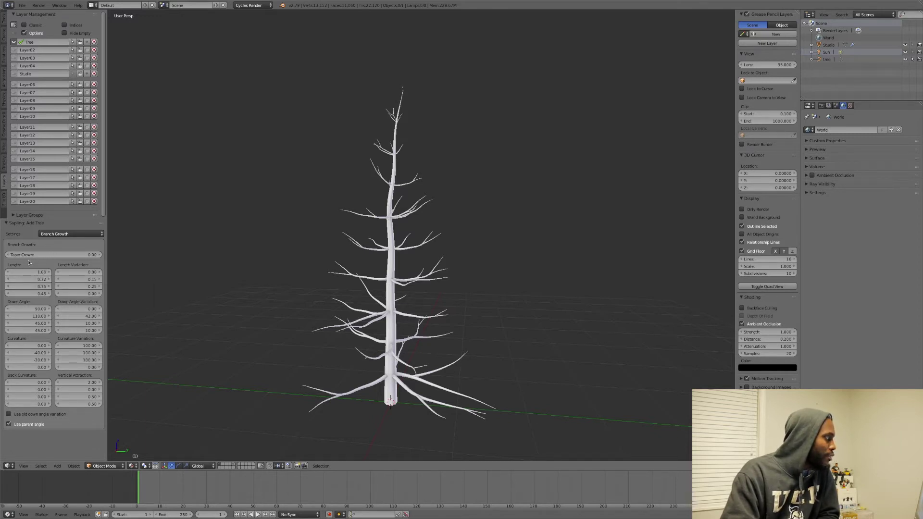
{"action": "left_click", "coordinate": [48, 279]}
{"action": "left_click", "coordinate": [49, 279]}
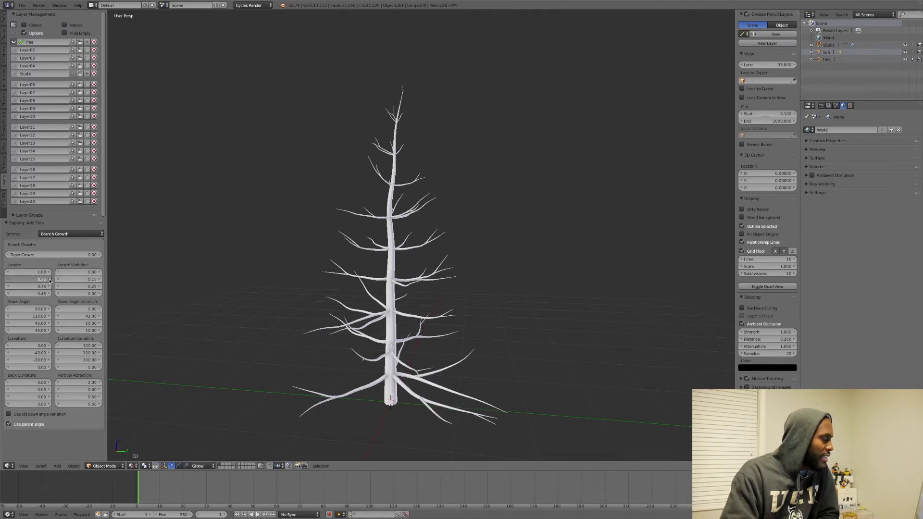
Step: Reset the second branch Length to 0.32 and set Branch Splitting Levels to 3
{"action": "left_click", "coordinate": [9, 279]}
{"action": "left_click", "coordinate": [9, 279]}
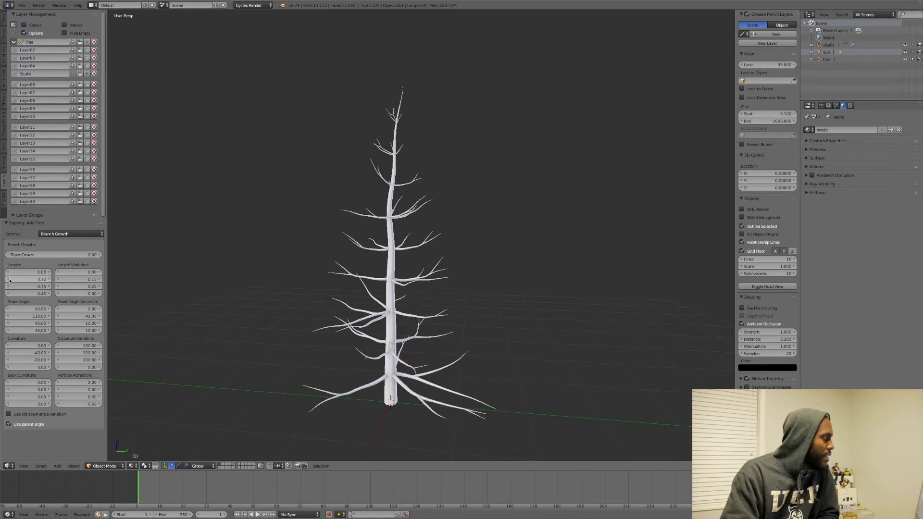
{"action": "left_click", "coordinate": [66, 234]}
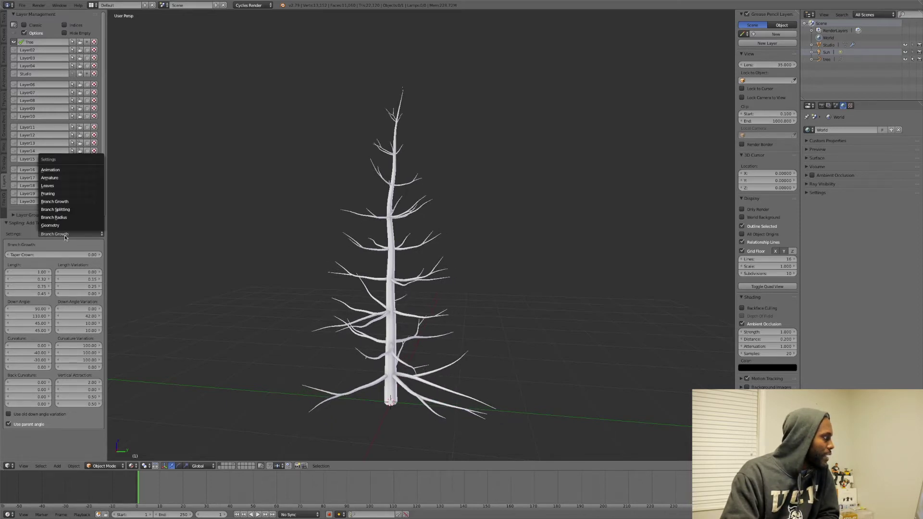
{"action": "left_click", "coordinate": [67, 211]}
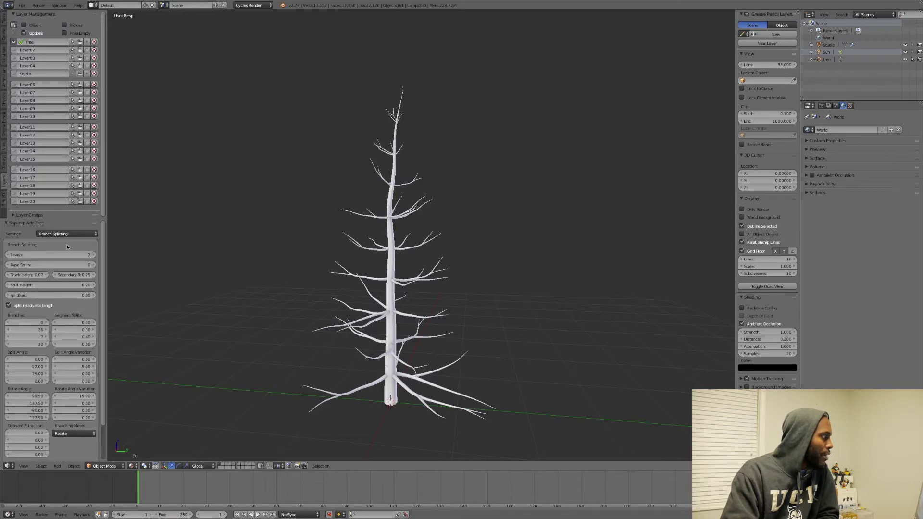
{"action": "left_click", "coordinate": [8, 254]}
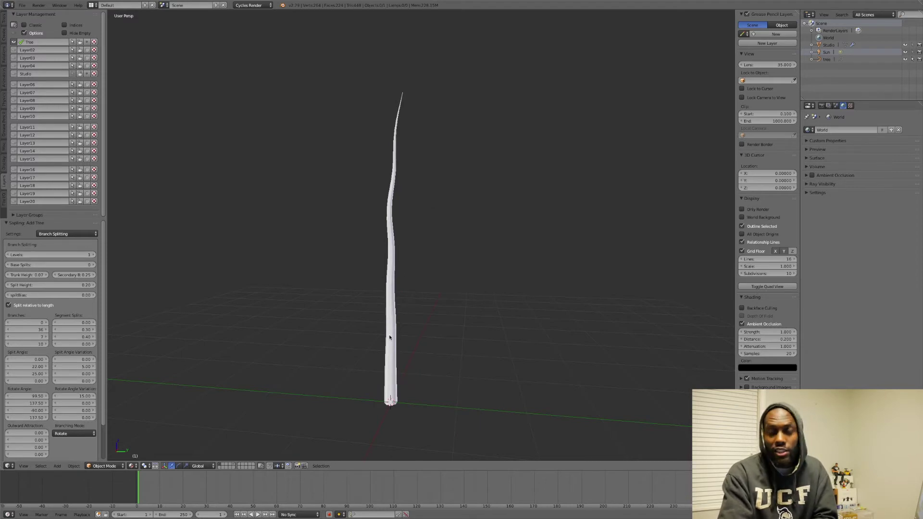
{"action": "left_click", "coordinate": [94, 255]}
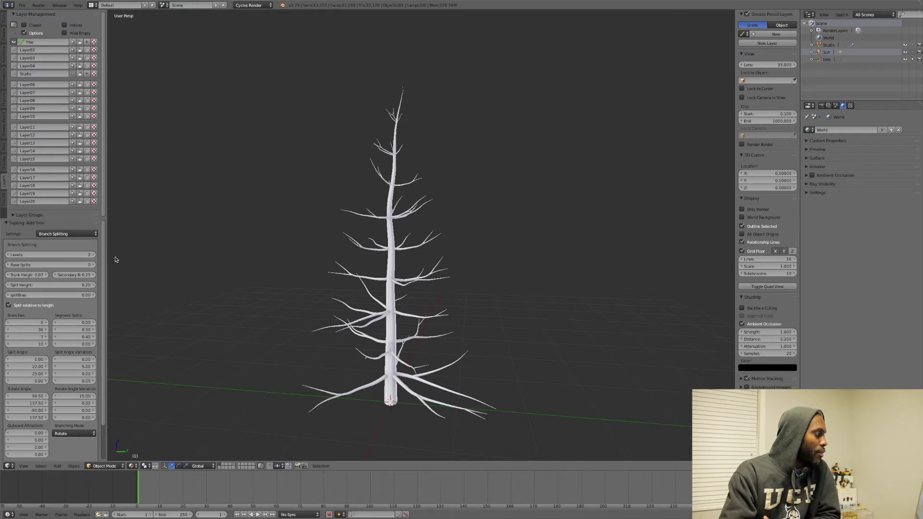
{"action": "left_click", "coordinate": [94, 255]}
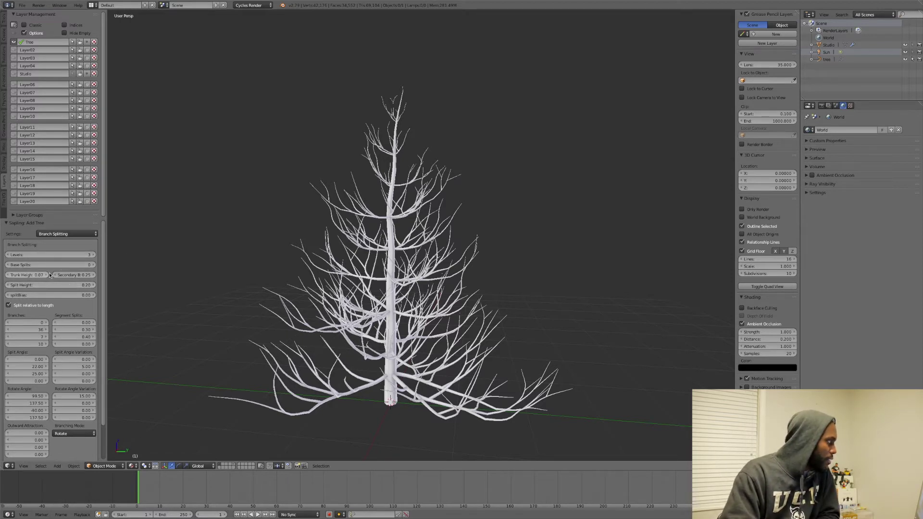
Step: Toggle Split relative to length off and back on in the Branch Splitting panel
{"action": "scroll", "coordinate": [56, 277], "scroll_direction": "down", "scroll_amount": 1}
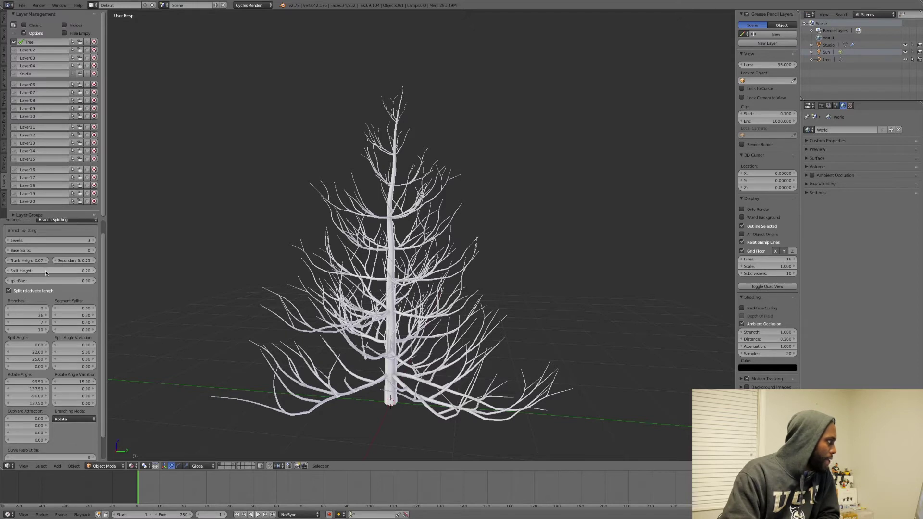
{"action": "scroll", "coordinate": [41, 272], "scroll_direction": "down", "scroll_amount": 1}
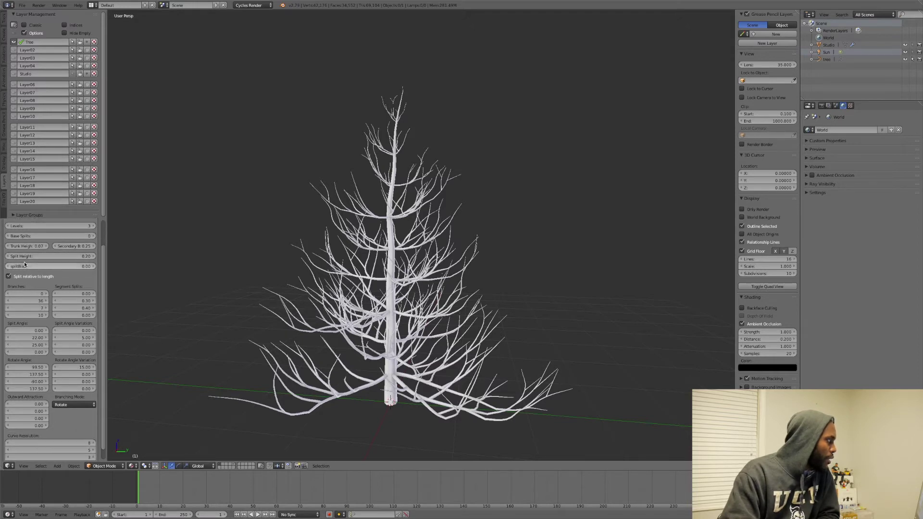
{"action": "scroll", "coordinate": [28, 262], "scroll_direction": "up", "scroll_amount": 1}
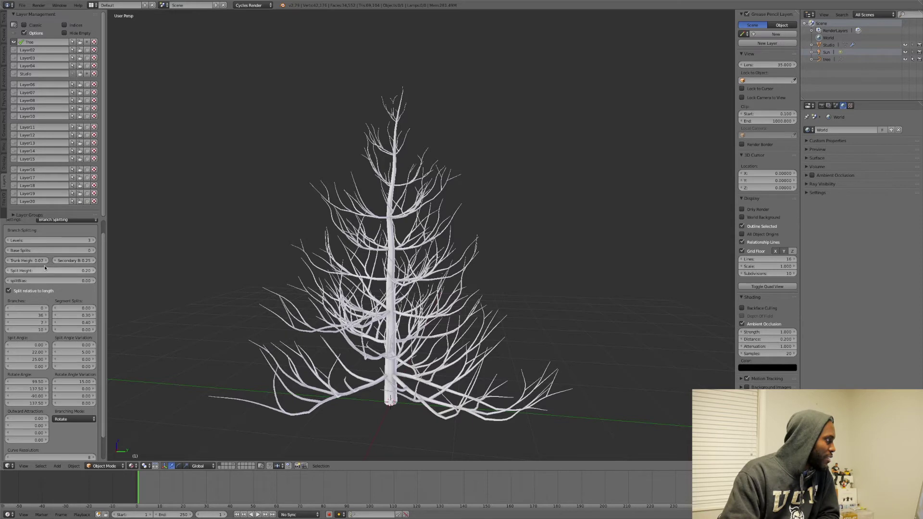
{"action": "scroll", "coordinate": [54, 264], "scroll_direction": "down", "scroll_amount": 1}
{"action": "scroll", "coordinate": [42, 275], "scroll_direction": "down", "scroll_amount": 1}
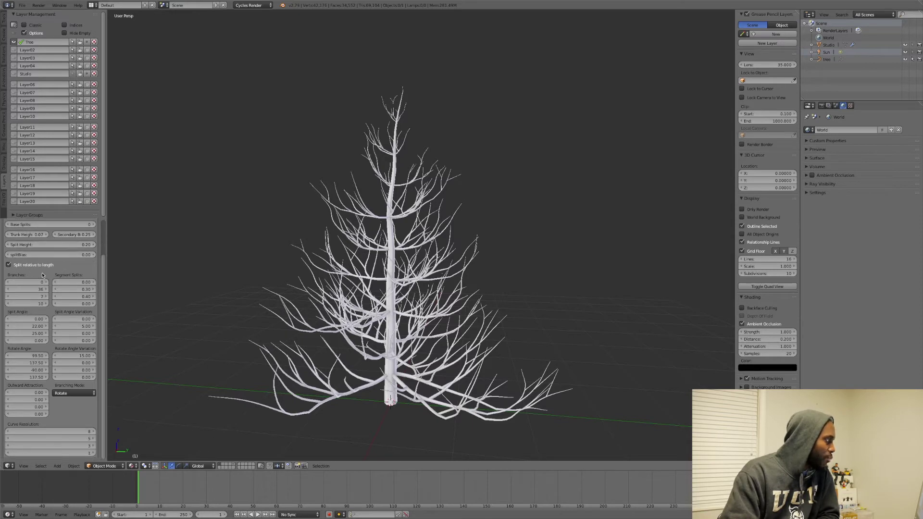
{"action": "left_click", "coordinate": [9, 267]}
{"action": "left_click", "coordinate": [10, 268]}
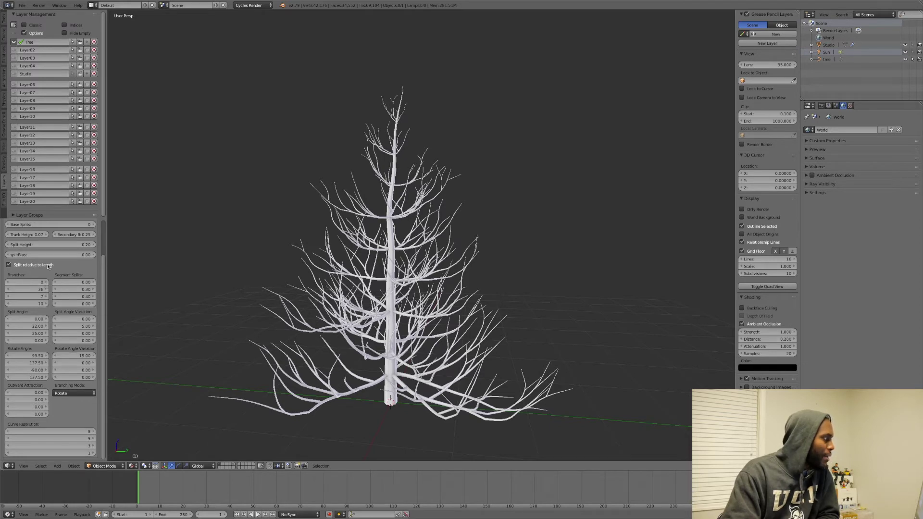
{"action": "scroll", "coordinate": [62, 275], "scroll_direction": "up", "scroll_amount": 1}
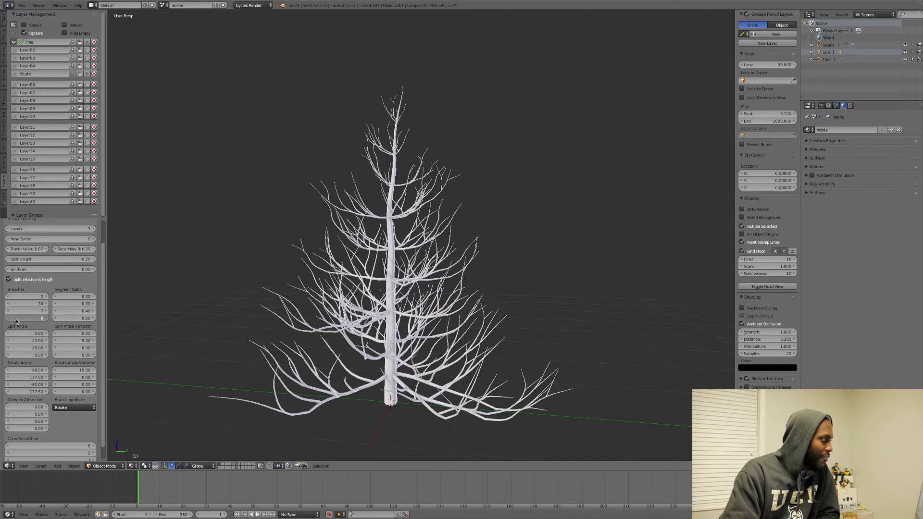
Step: Set fourth-level Branches to 8, first-level to 4, and second-level from 36 to 38
{"action": "left_click", "coordinate": [42, 318]}
{"action": "type", "text": "8"}
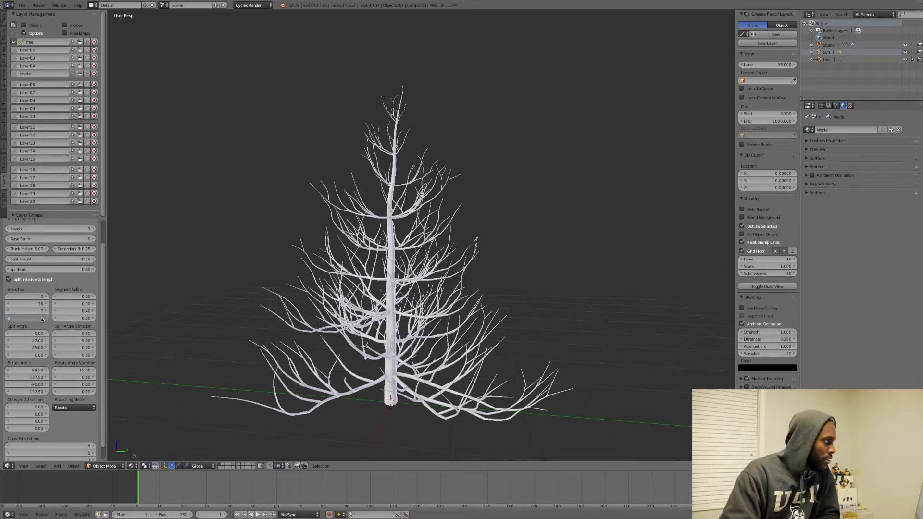
{"action": "key", "text": "Return"}
{"action": "left_click", "coordinate": [46, 297]}
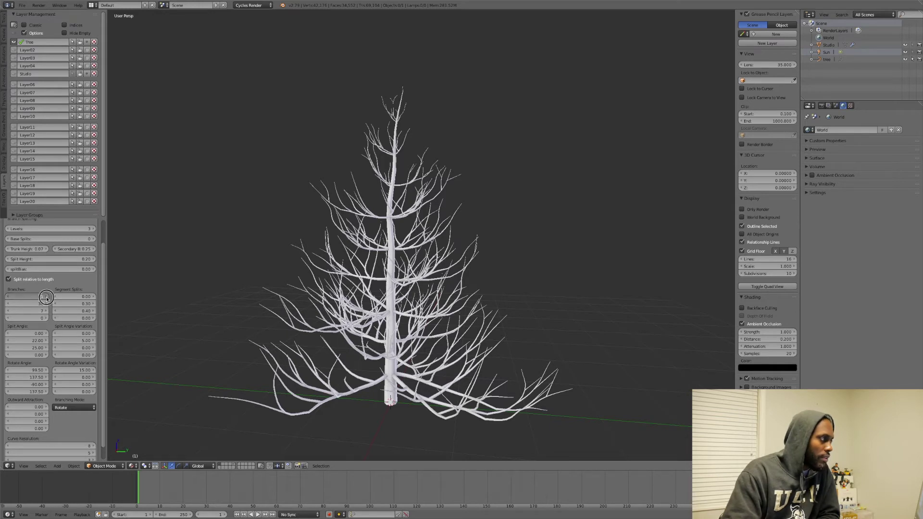
{"action": "left_click", "coordinate": [47, 297]}
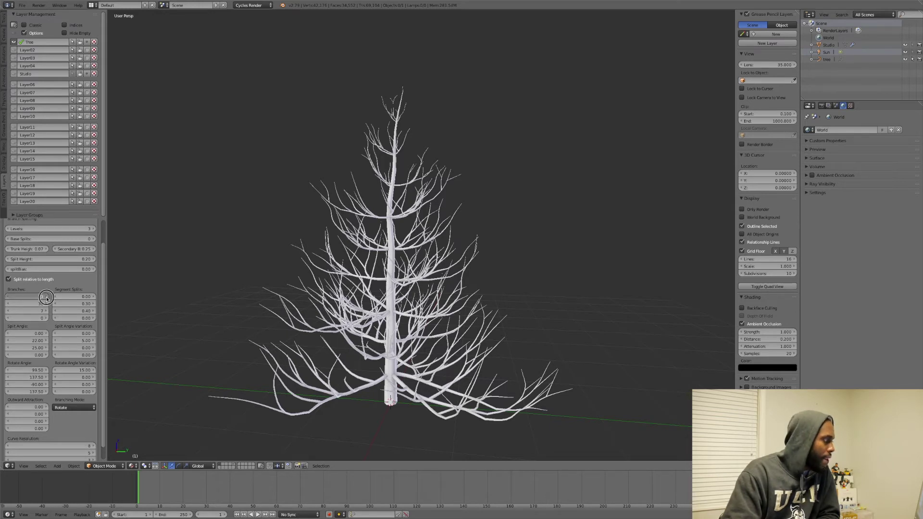
{"action": "left_click", "coordinate": [41, 297]}
{"action": "type", "text": "4"}
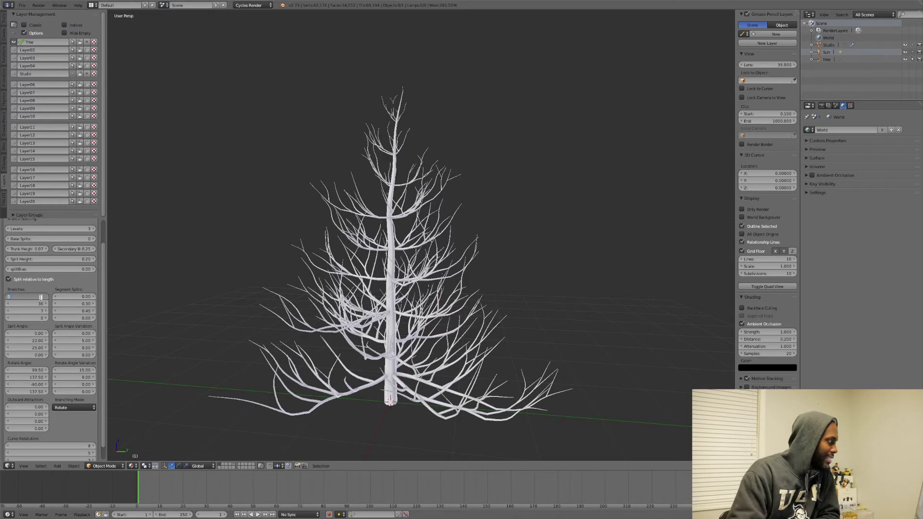
{"action": "key", "text": "Return"}
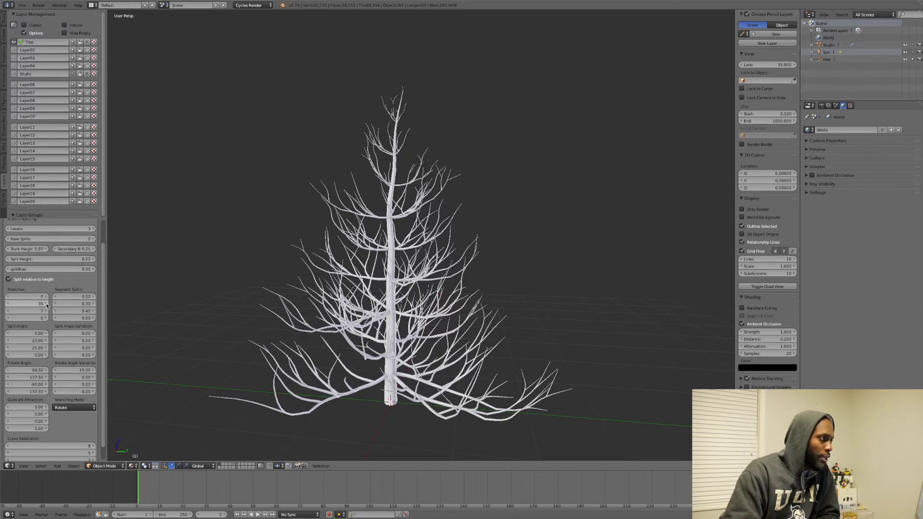
{"action": "left_click", "coordinate": [46, 305]}
{"action": "left_click", "coordinate": [47, 304]}
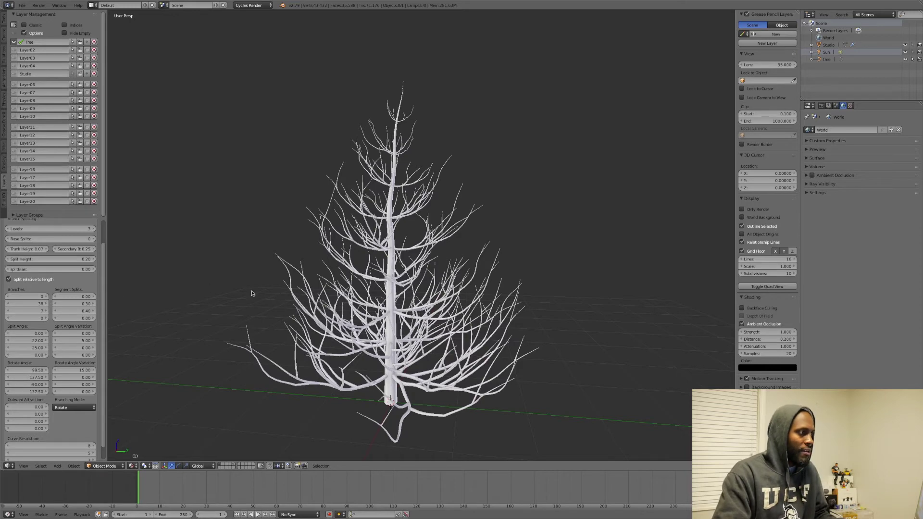
Step: Set the second-level Branches count to 50 and orbit to inspect the crown
{"action": "middle_click_drag", "start_coordinate": [251, 293], "coordinate": [368, 279]}
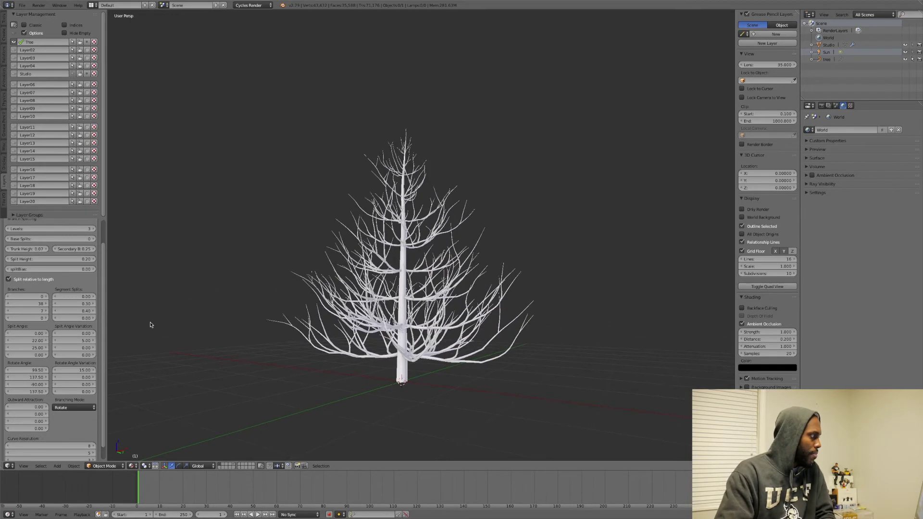
{"action": "left_click", "coordinate": [40, 306]}
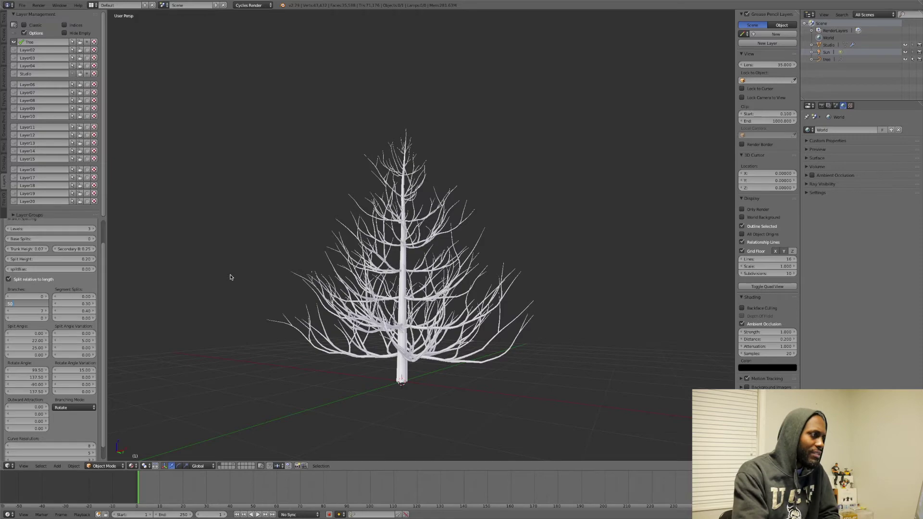
{"action": "key", "text": "Return"}
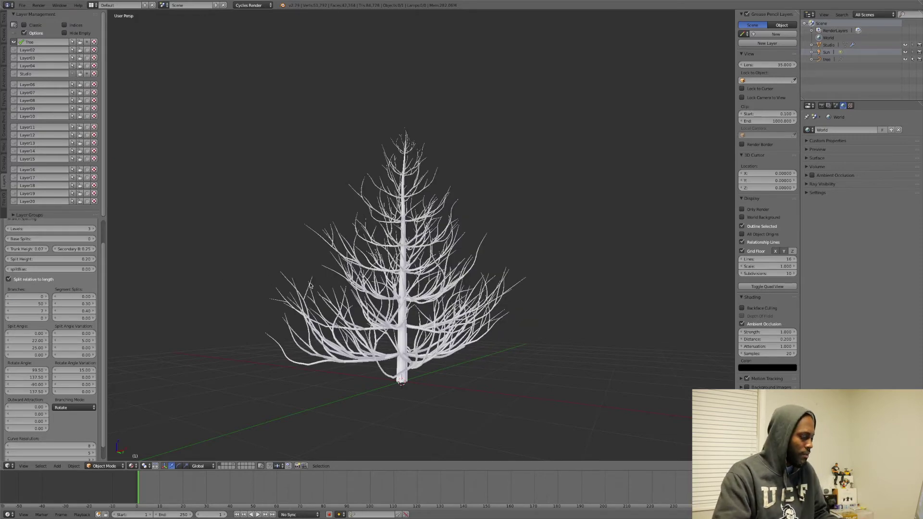
{"action": "middle_click_drag", "start_coordinate": [347, 285], "coordinate": [447, 291]}
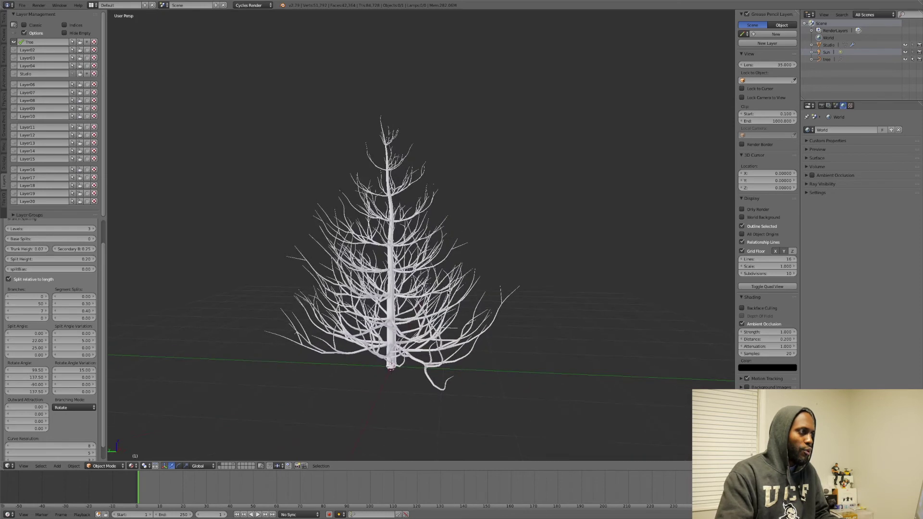
{"action": "middle_click_drag", "start_coordinate": [417, 237], "coordinate": [412, 216]}
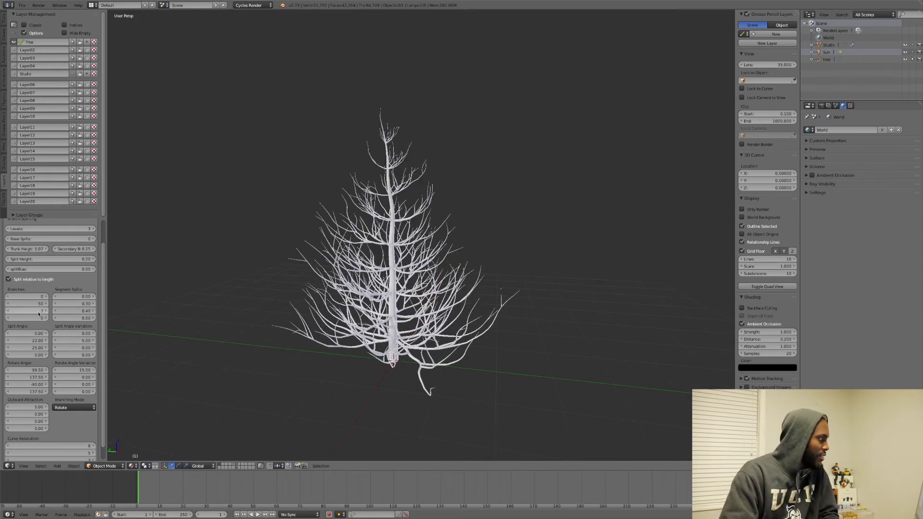
Step: Set the third-level Branches count to 8 and orbit to a near-level upright view
{"action": "left_click_drag", "start_coordinate": [42, 313], "coordinate": [41, 314]}
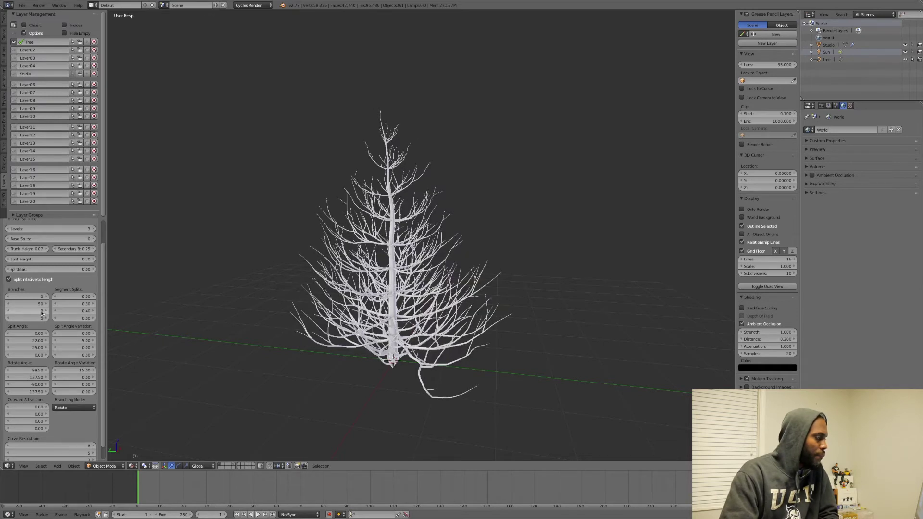
{"action": "left_click", "coordinate": [41, 311]}
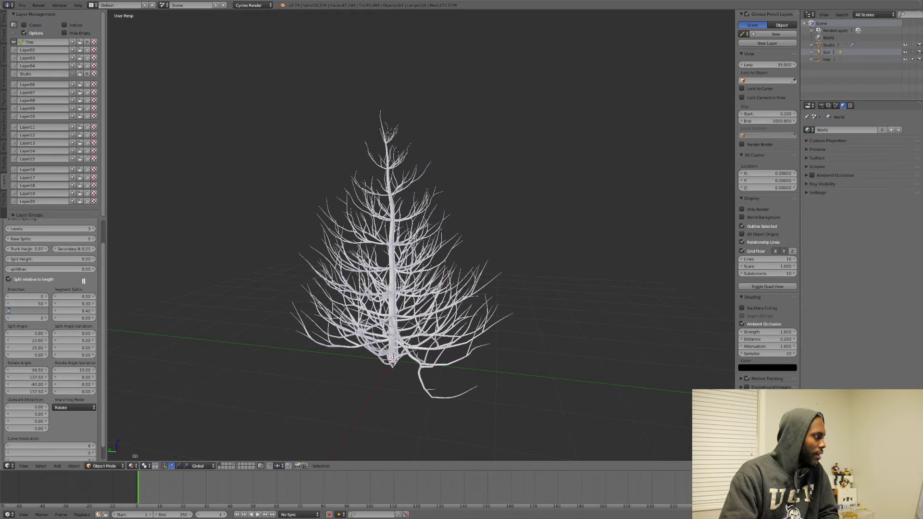
{"action": "key", "text": "Return"}
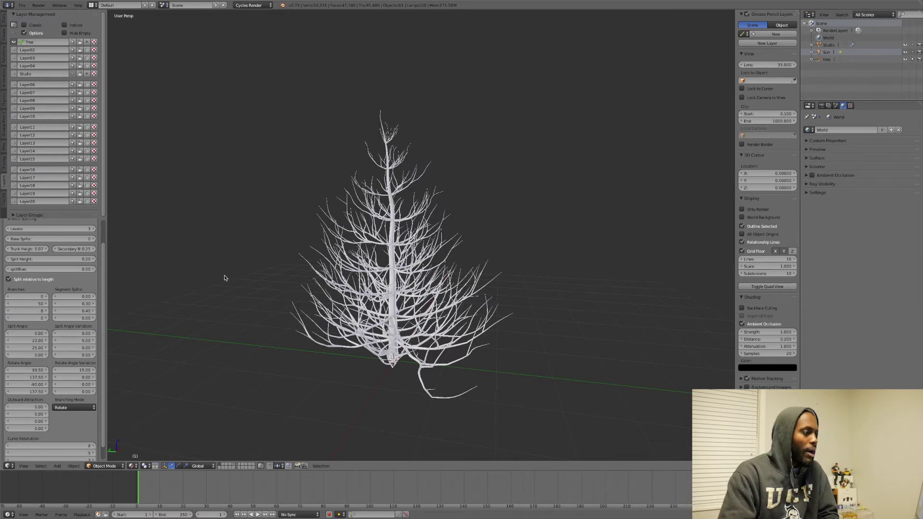
{"action": "middle_click_drag", "start_coordinate": [300, 263], "coordinate": [395, 288]}
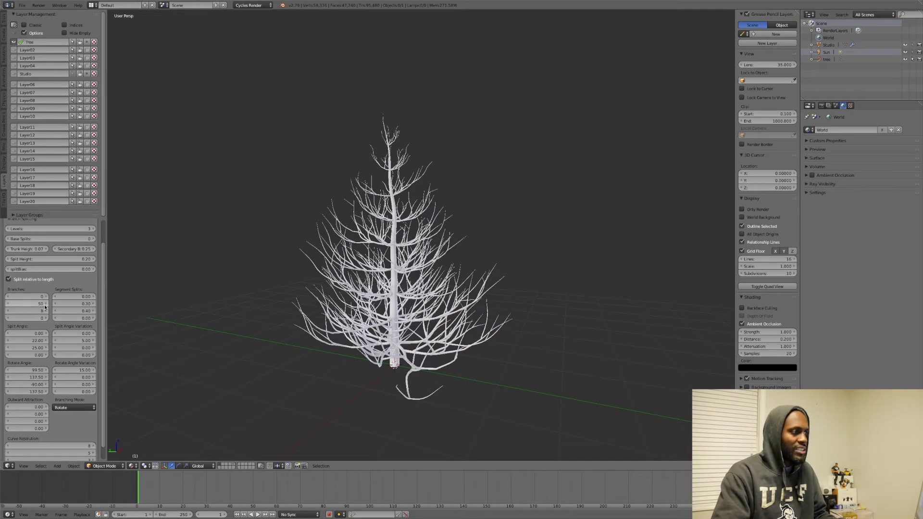
{"action": "middle_click_drag", "start_coordinate": [282, 283], "coordinate": [268, 299]}
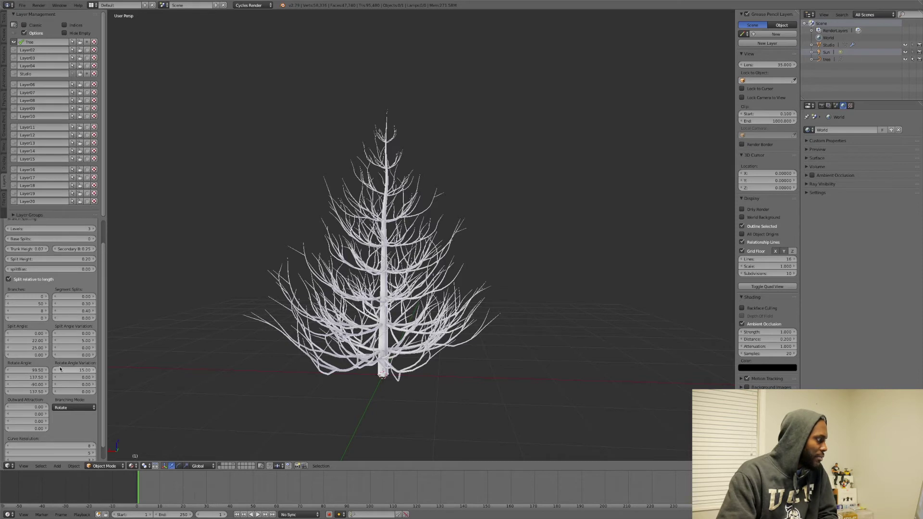
Step: Change the sapling Branching Mode to Random and orbit to inspect the regenerated tree
{"action": "left_click", "coordinate": [61, 408]}
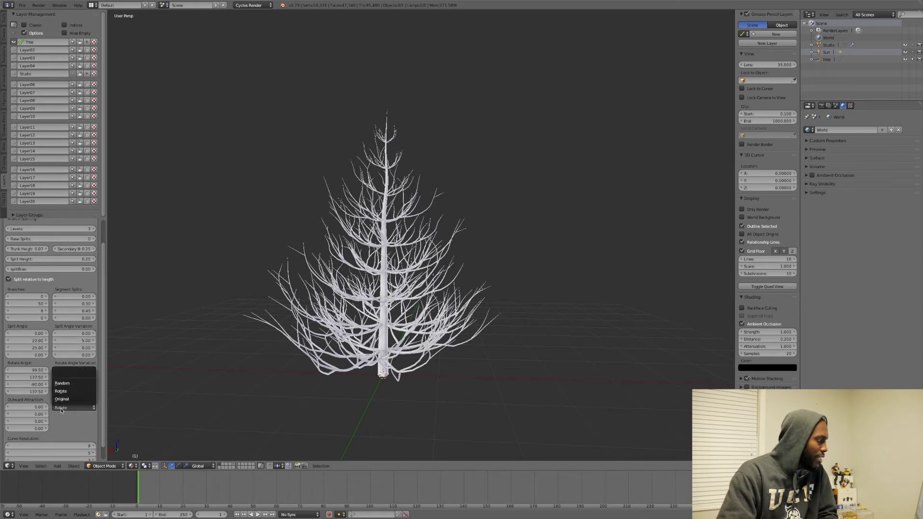
{"action": "left_click", "coordinate": [66, 384]}
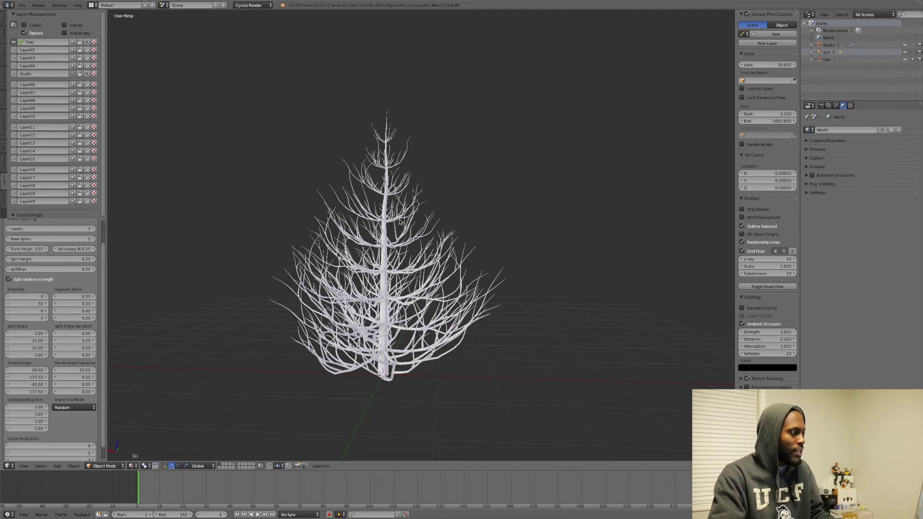
{"action": "middle_click_drag", "start_coordinate": [273, 278], "coordinate": [385, 329]}
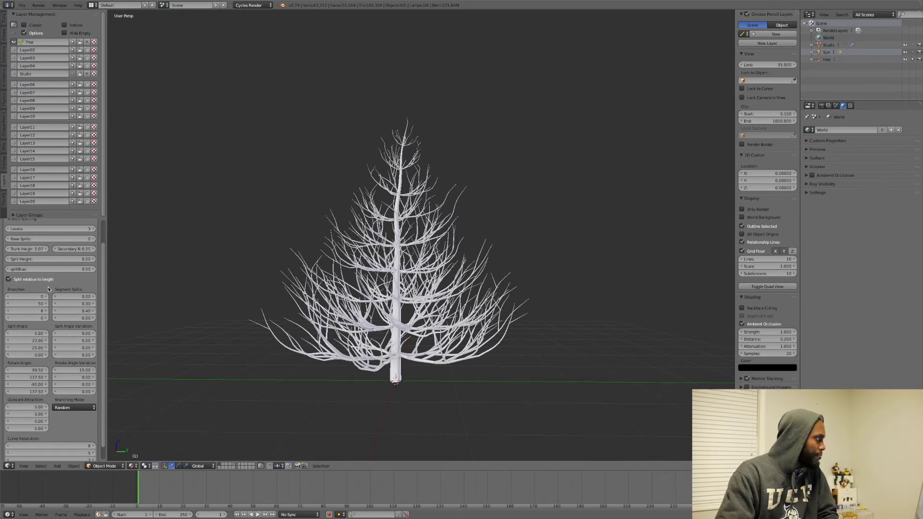
{"action": "scroll", "coordinate": [29, 245], "scroll_direction": "up", "scroll_amount": 2}
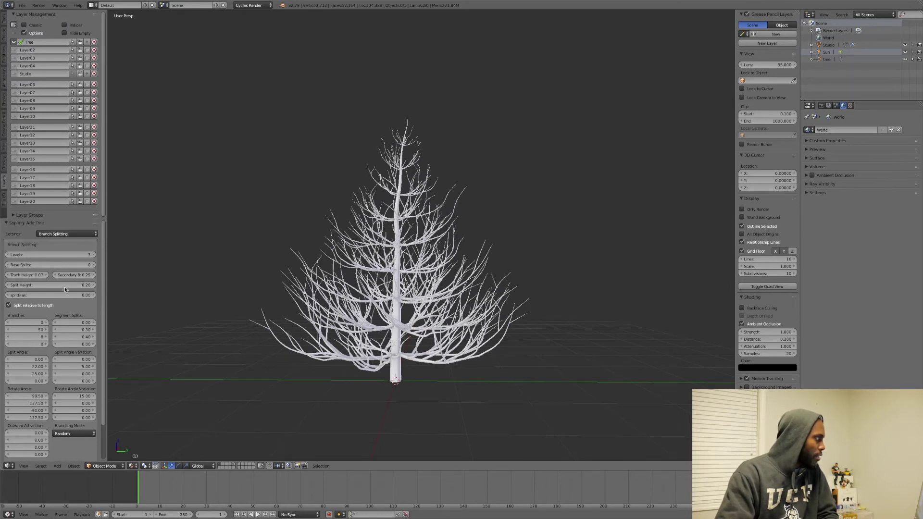
Step: Show the Branch Growth settings and set the first-level Length to 1
{"action": "left_click", "coordinate": [53, 235]}
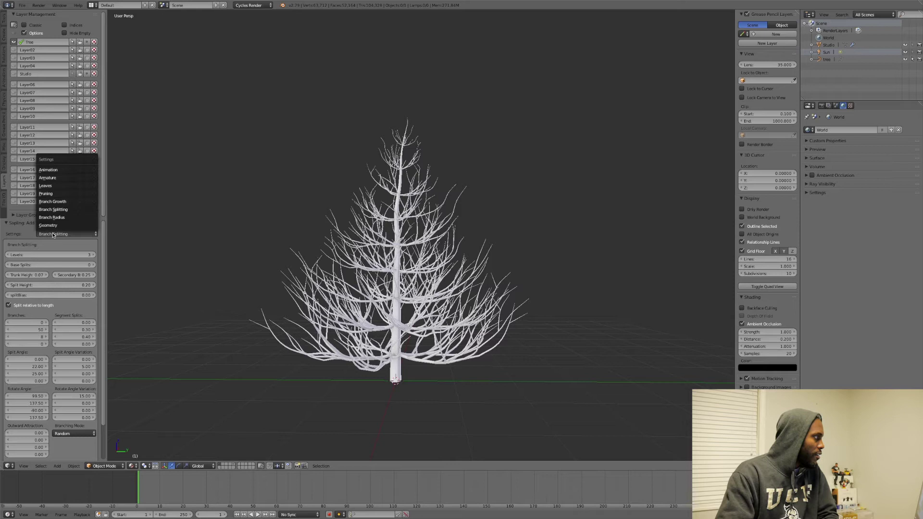
{"action": "left_click", "coordinate": [54, 202]}
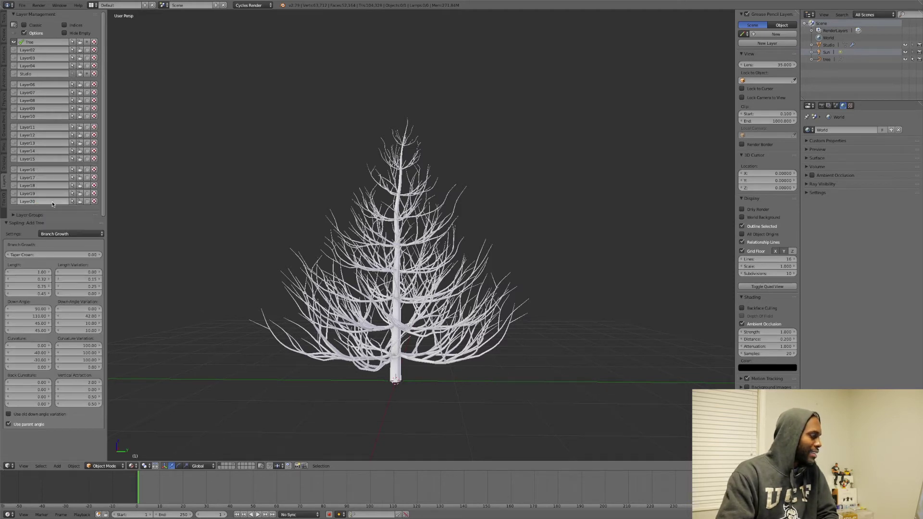
{"action": "left_click", "coordinate": [42, 272]}
{"action": "mouse_move", "coordinate": [42, 272]}
{"action": "left_mouse_down"}
{"action": "mouse_move", "coordinate": [50, 273]}
{"action": "mouse_move", "coordinate": [43, 272]}
{"action": "left_mouse_up"}
{"action": "left_click", "coordinate": [42, 272]}
{"action": "type", "text": "1"}
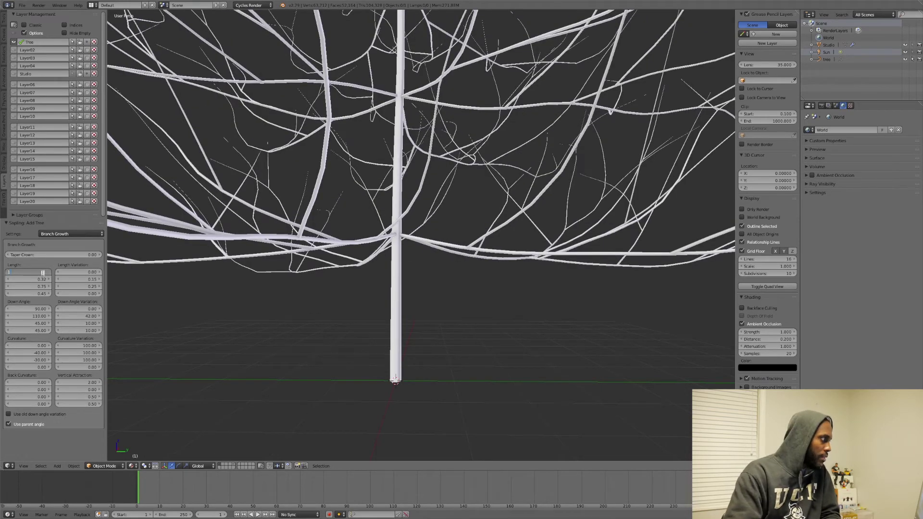
{"action": "key", "text": "Return"}
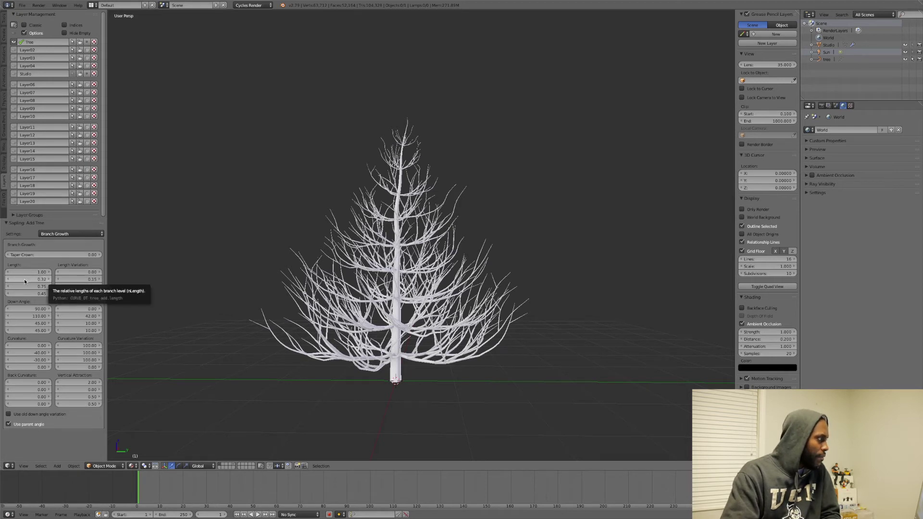
Step: Step the second-level branch Length down from 0.29 to about 0.14
{"action": "left_click", "coordinate": [10, 280]}
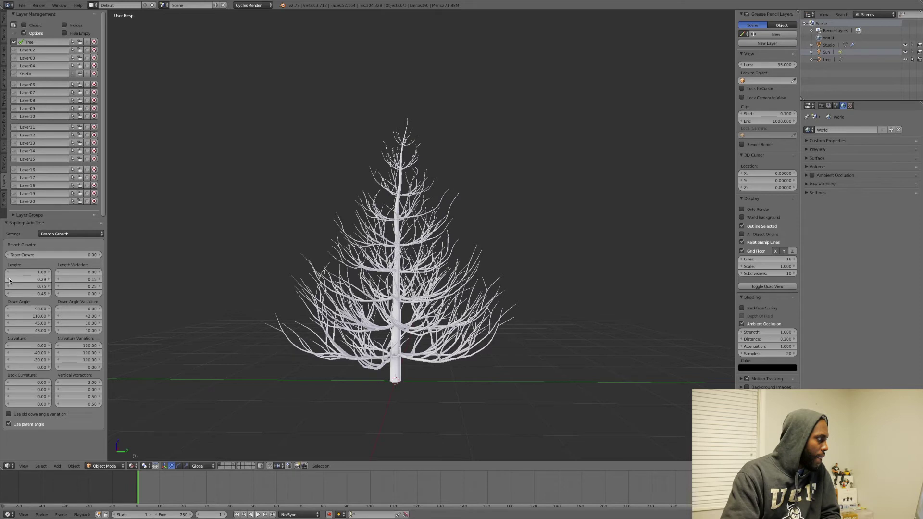
{"action": "left_click", "coordinate": [10, 280]}
{"action": "left_click", "coordinate": [10, 280]}
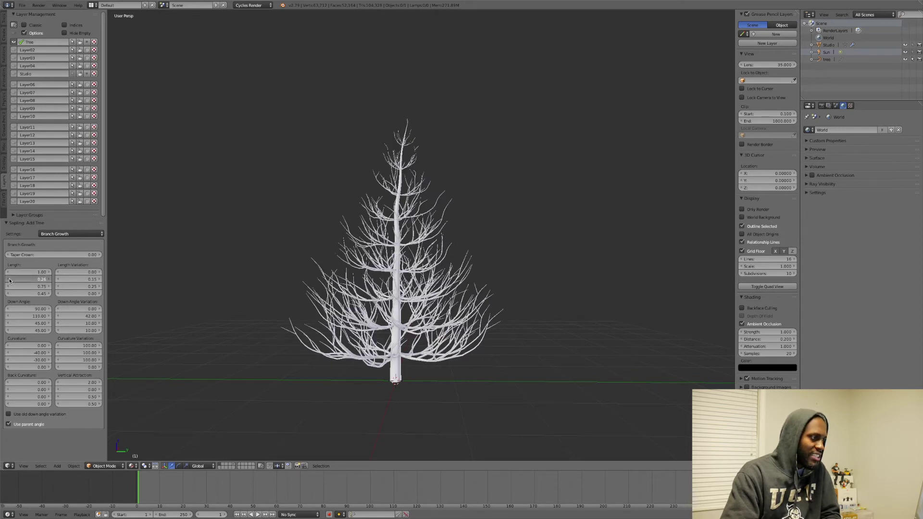
{"action": "left_click", "coordinate": [10, 280]}
{"action": "left_click", "coordinate": [10, 280]}
{"action": "left_click", "coordinate": [10, 280]}
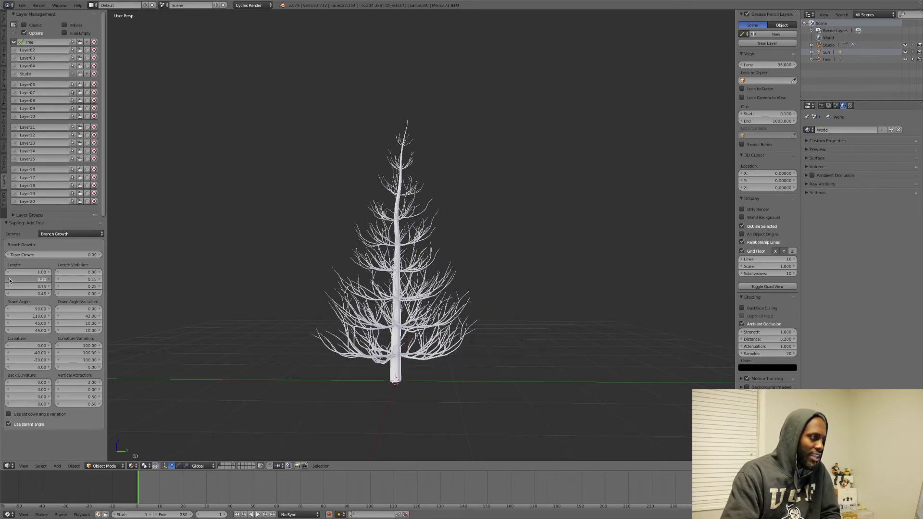
{"action": "left_click", "coordinate": [9, 280]}
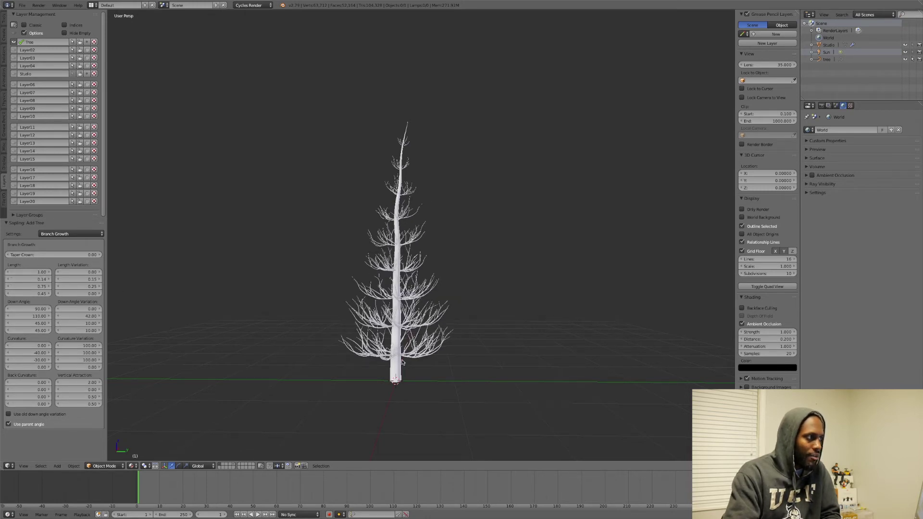
Step: Step the third-level branch Length up to 1.14
{"action": "left_click", "coordinate": [49, 287]}
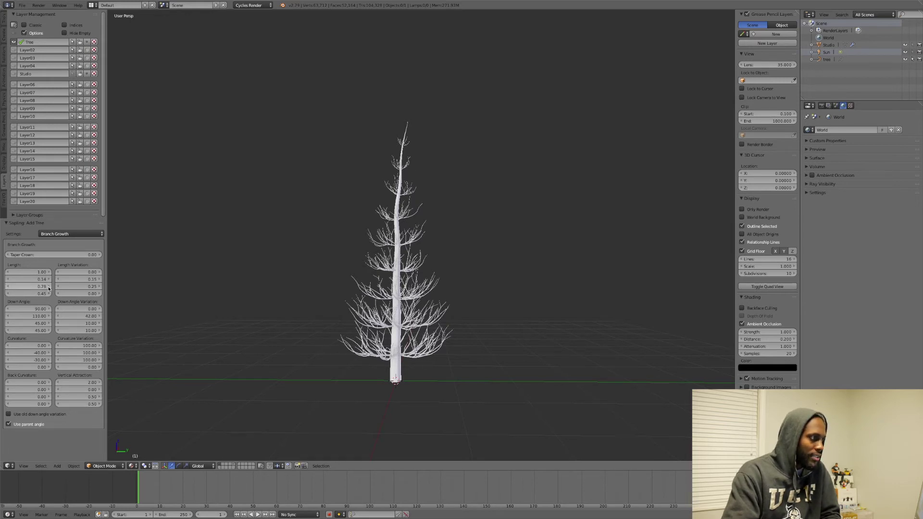
{"action": "left_click", "coordinate": [49, 287]}
{"action": "left_click", "coordinate": [48, 287]}
{"action": "left_click", "coordinate": [48, 287]}
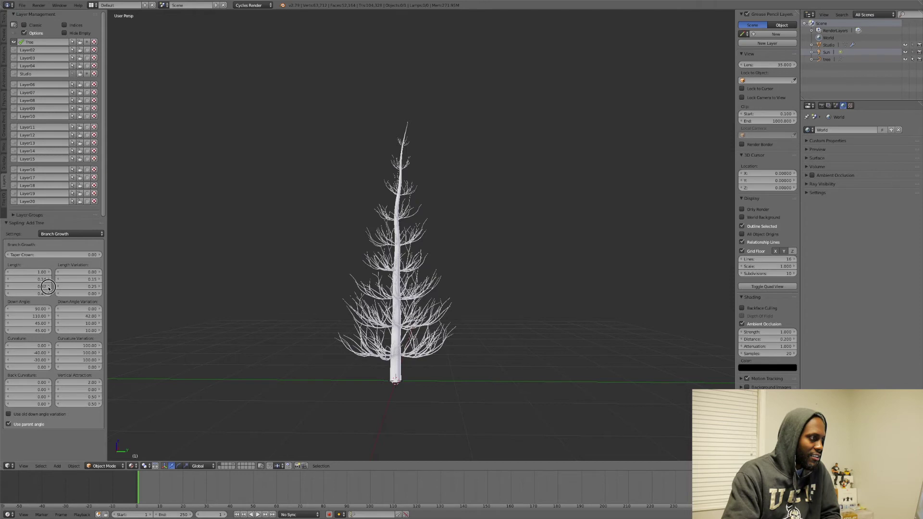
{"action": "left_click", "coordinate": [49, 287]}
{"action": "left_click", "coordinate": [49, 287]}
{"action": "left_click", "coordinate": [49, 287]}
{"action": "left_click", "coordinate": [48, 287]}
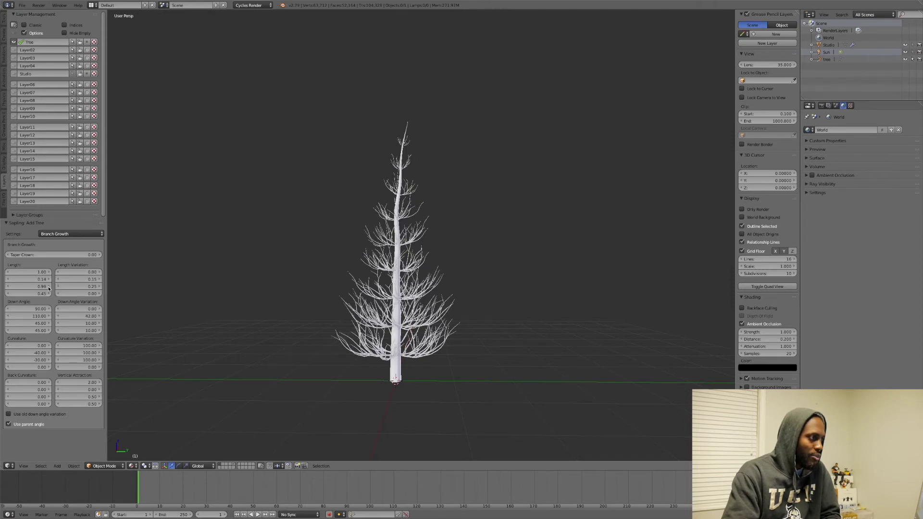
{"action": "left_click", "coordinate": [49, 287]}
{"action": "left_click", "coordinate": [48, 287]}
{"action": "left_click", "coordinate": [48, 286]}
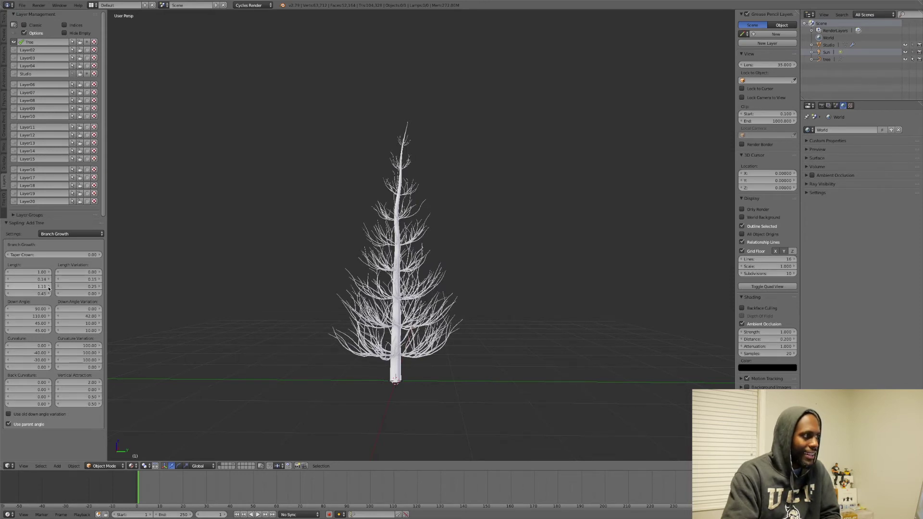
{"action": "left_click", "coordinate": [48, 287]}
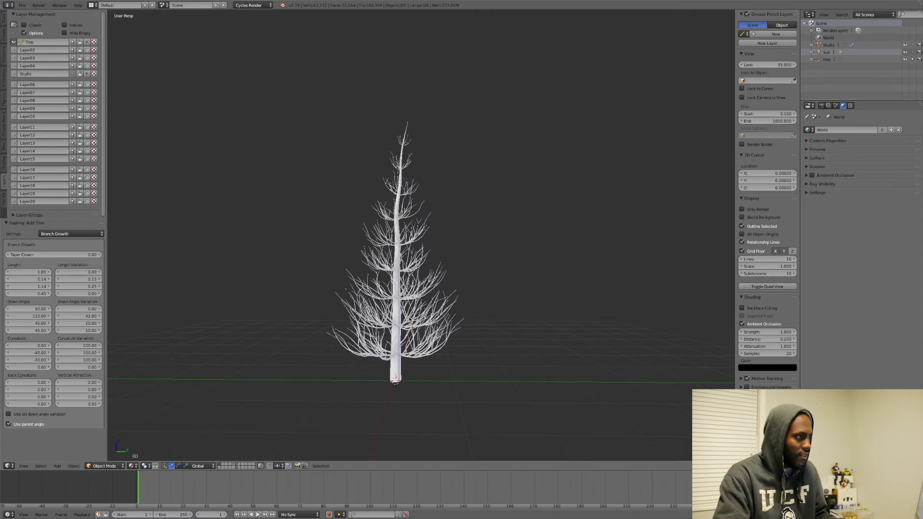
Step: Bring the second-level Length back to 0.17 and orbit to an eye-level view of the tree
{"action": "middle_click_drag", "start_coordinate": [417, 317], "coordinate": [224, 337]}
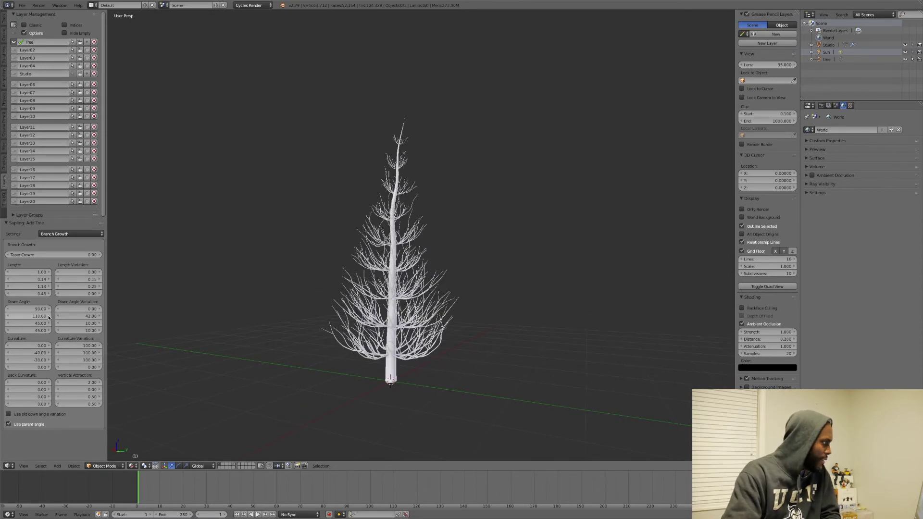
{"action": "left_click", "coordinate": [48, 280]}
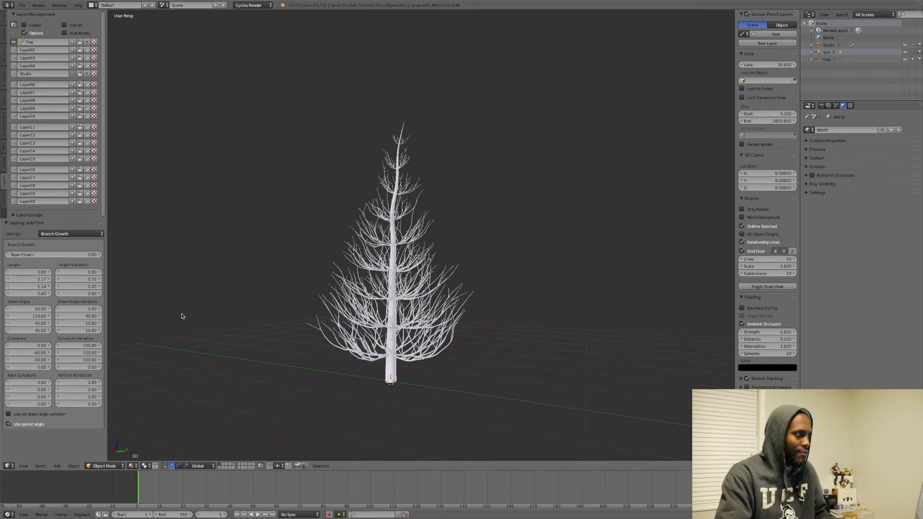
{"action": "mouse_move", "coordinate": [314, 317]}
{"action": "middle_mouse_down"}
{"action": "mouse_move", "coordinate": [239, 311]}
{"action": "mouse_move", "coordinate": [268, 303]}
{"action": "mouse_move", "coordinate": [353, 315]}
{"action": "mouse_move", "coordinate": [321, 314]}
{"action": "middle_mouse_up"}
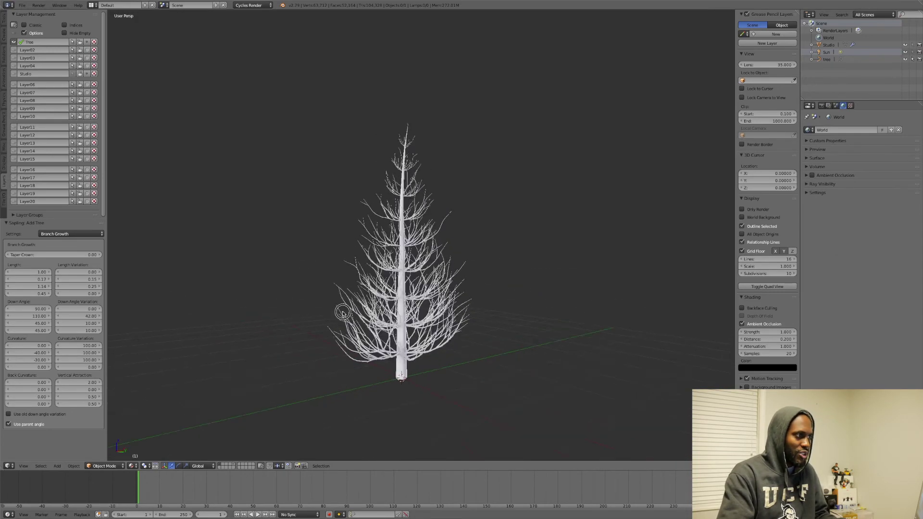
{"action": "middle_click_drag", "start_coordinate": [403, 311], "coordinate": [410, 321]}
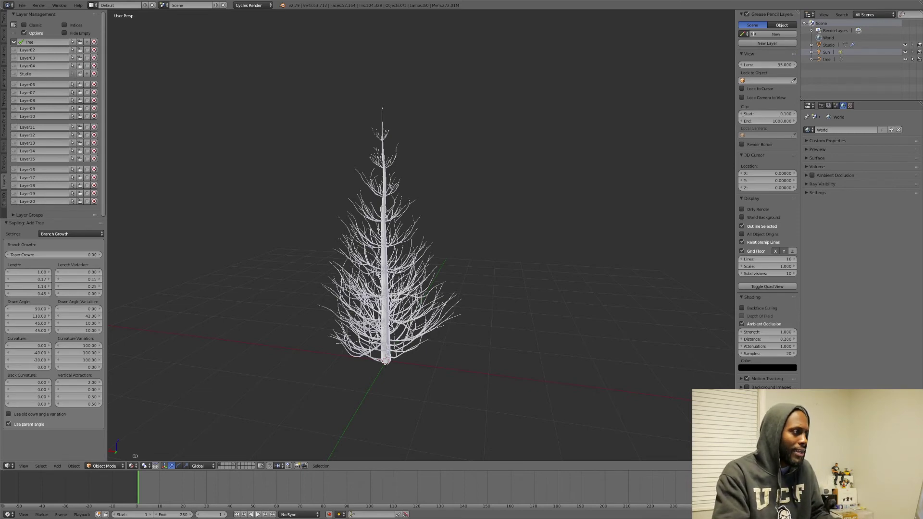
{"action": "middle_click_drag", "start_coordinate": [399, 331], "coordinate": [412, 350]}
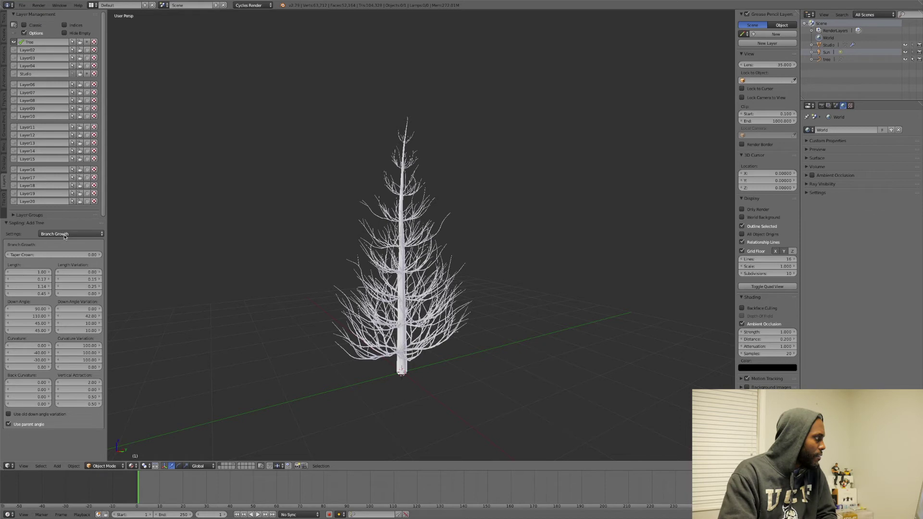
Step: Look over the Branch Splitting parameters, then switch the Sapling settings to Leaves
{"action": "left_click", "coordinate": [48, 235]}
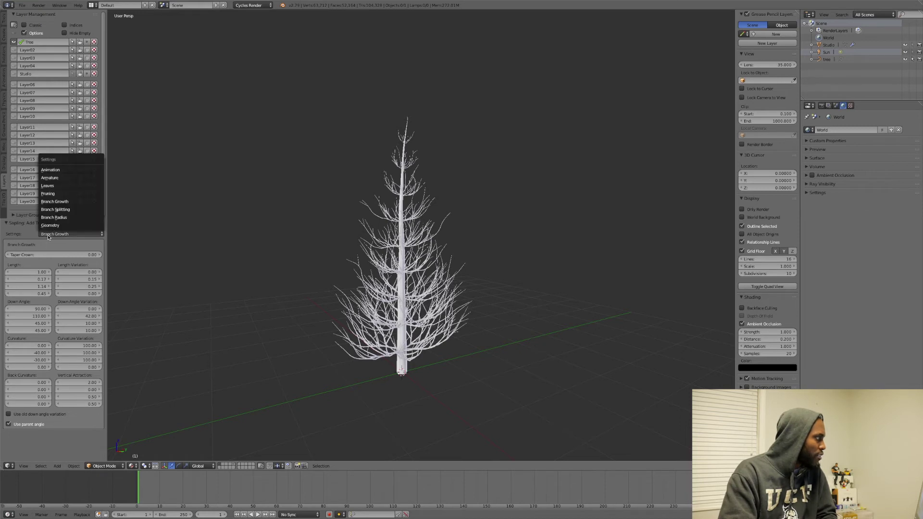
{"action": "left_click", "coordinate": [54, 210]}
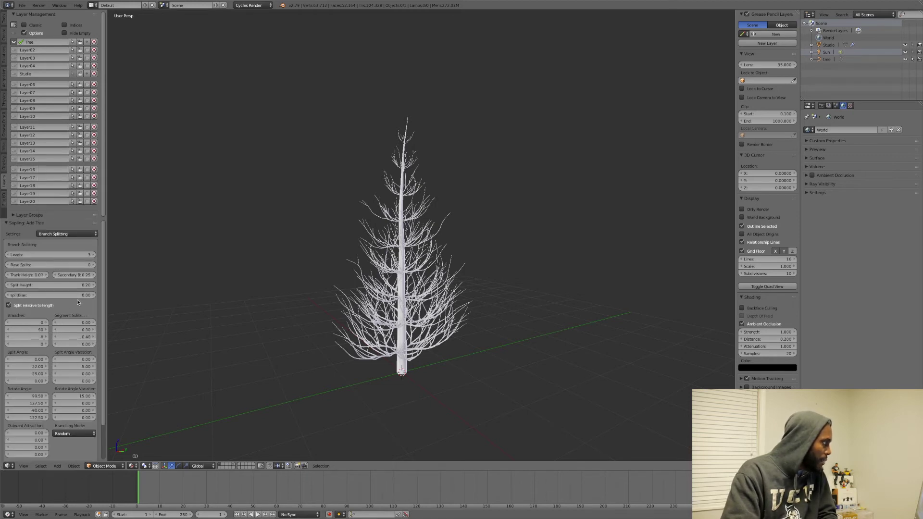
{"action": "scroll", "coordinate": [77, 301], "scroll_direction": "down", "scroll_amount": 2}
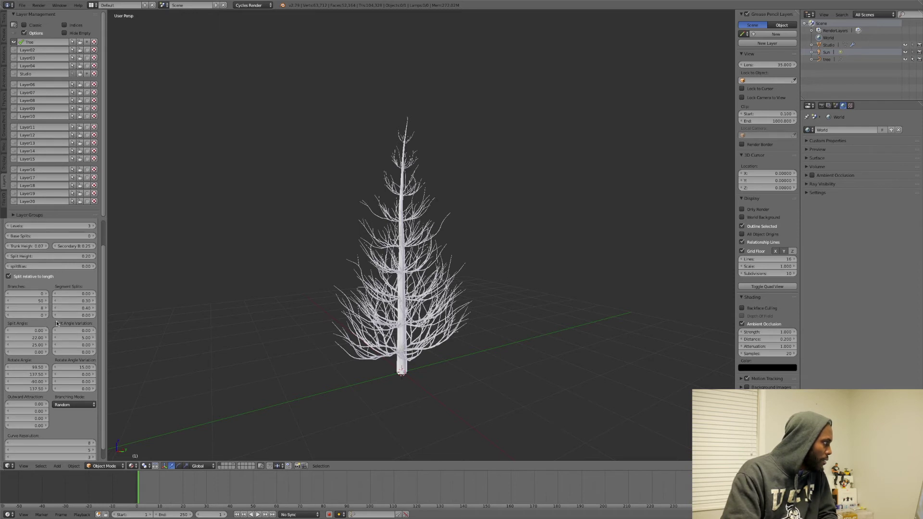
{"action": "scroll", "coordinate": [56, 321], "scroll_direction": "down", "scroll_amount": 1}
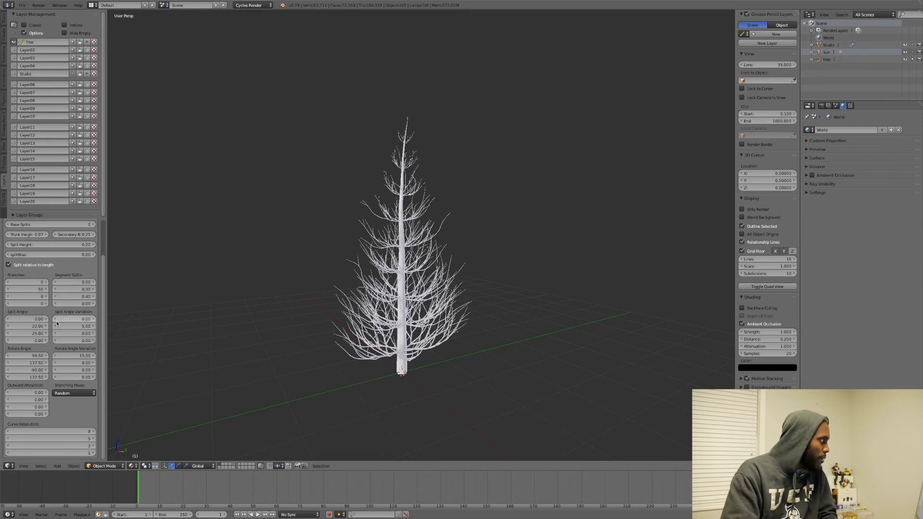
{"action": "scroll", "coordinate": [56, 323], "scroll_direction": "up", "scroll_amount": 3}
{"action": "scroll", "coordinate": [56, 323], "scroll_direction": "up", "scroll_amount": 1}
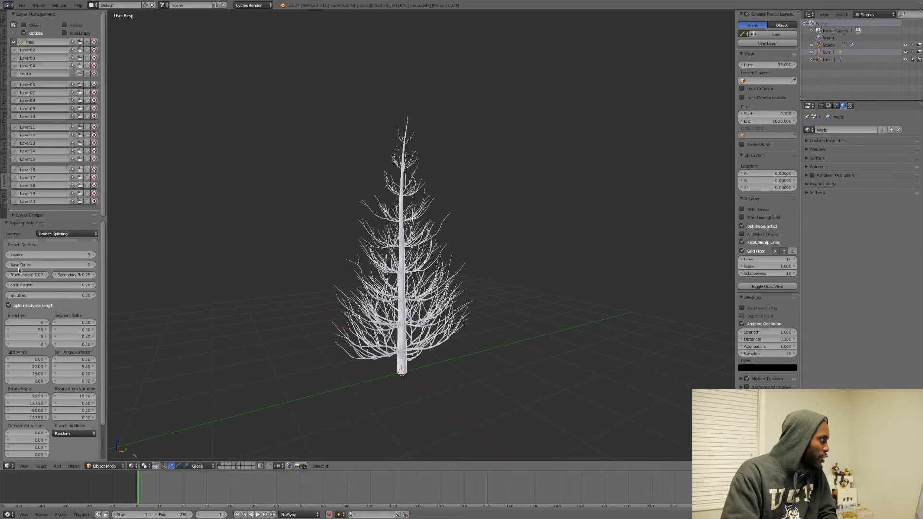
{"action": "left_click", "coordinate": [52, 235]}
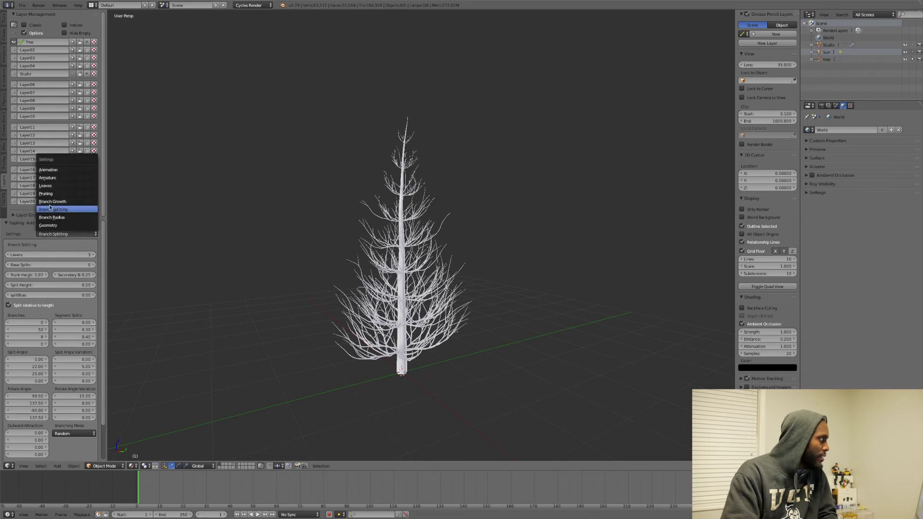
{"action": "left_click", "coordinate": [46, 185]}
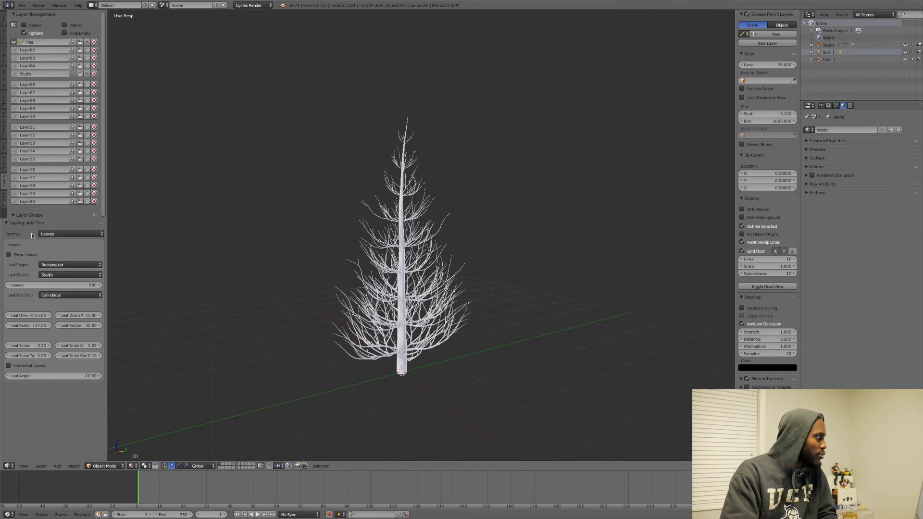
Step: Turn on Show Leaves so dense foliage covers the branches, and orbit around the tree
{"action": "left_click", "coordinate": [51, 234]}
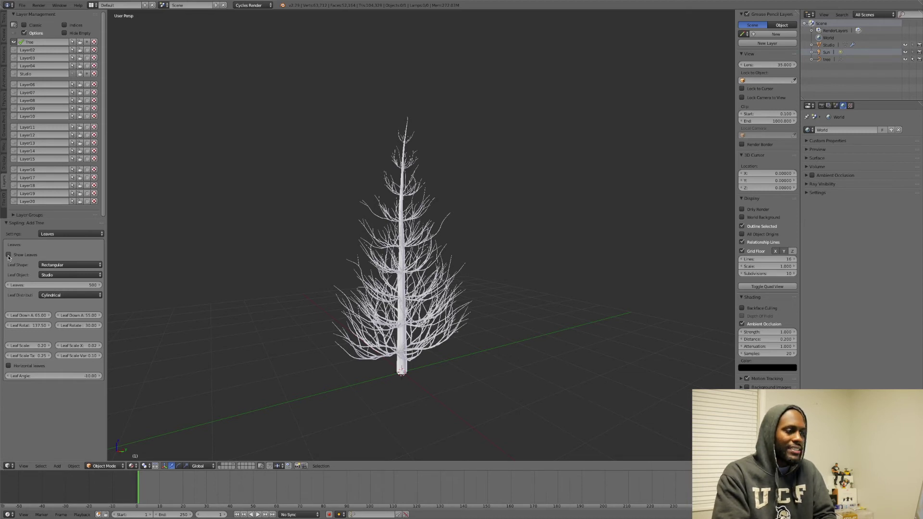
{"action": "left_click", "coordinate": [8, 255]}
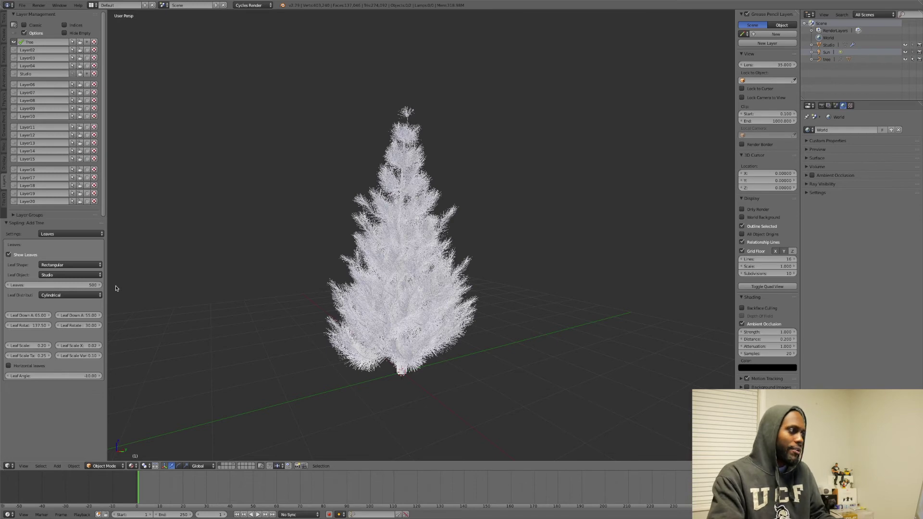
{"action": "middle_click_drag", "start_coordinate": [264, 250], "coordinate": [298, 294]}
{"action": "left_click", "coordinate": [136, 462]}
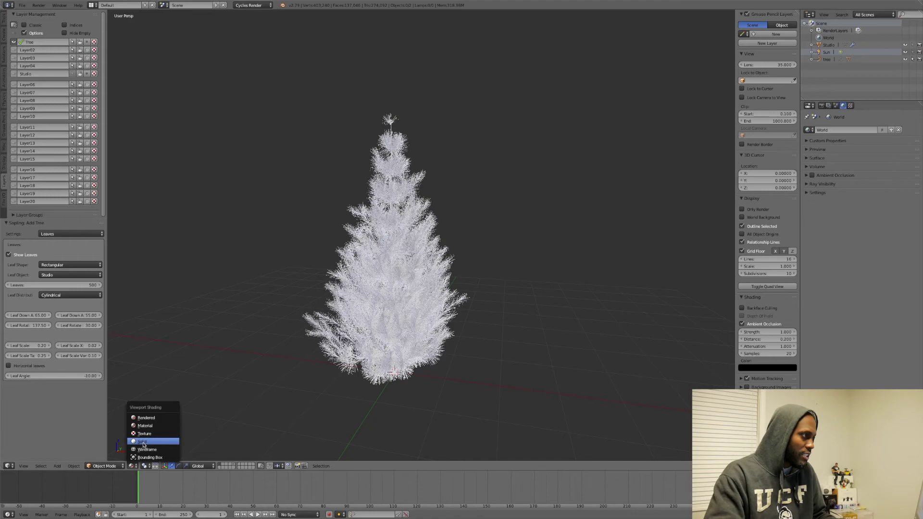
Step: Switch the viewport to Solid shading and orbit low to look up at the leafy tree
{"action": "left_click", "coordinate": [149, 439]}
{"action": "middle_click_drag", "start_coordinate": [306, 365], "coordinate": [414, 373]}
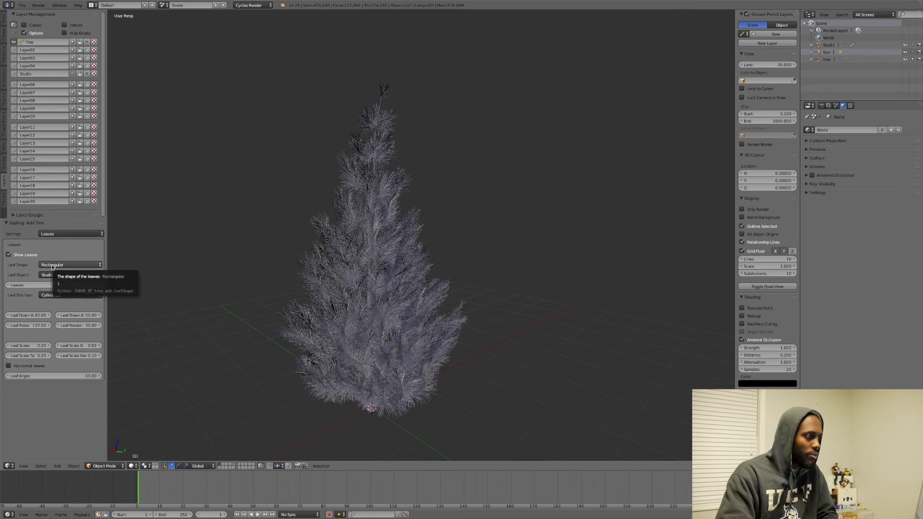
{"action": "right_click", "coordinate": [454, 350]}
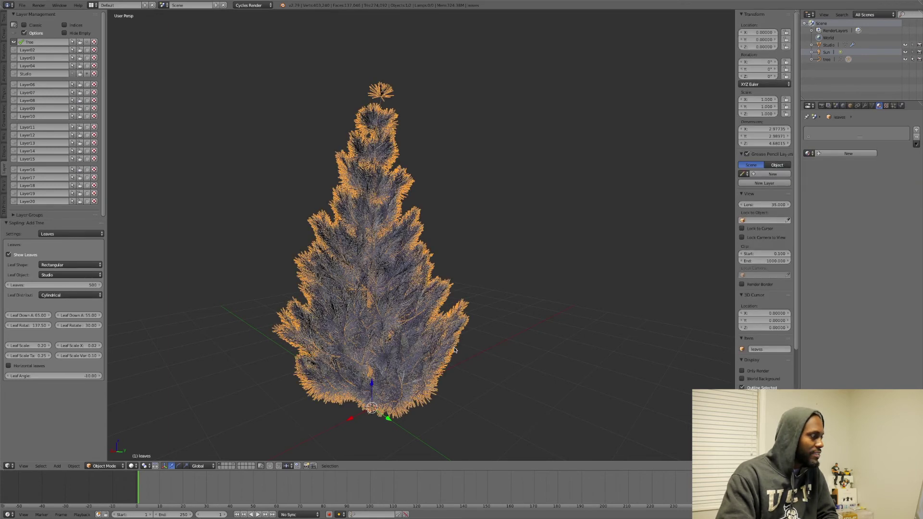
Step: Assign the existing 'leaves' material to the Leaves object and orbit around the green tree
{"action": "left_click", "coordinate": [808, 153]}
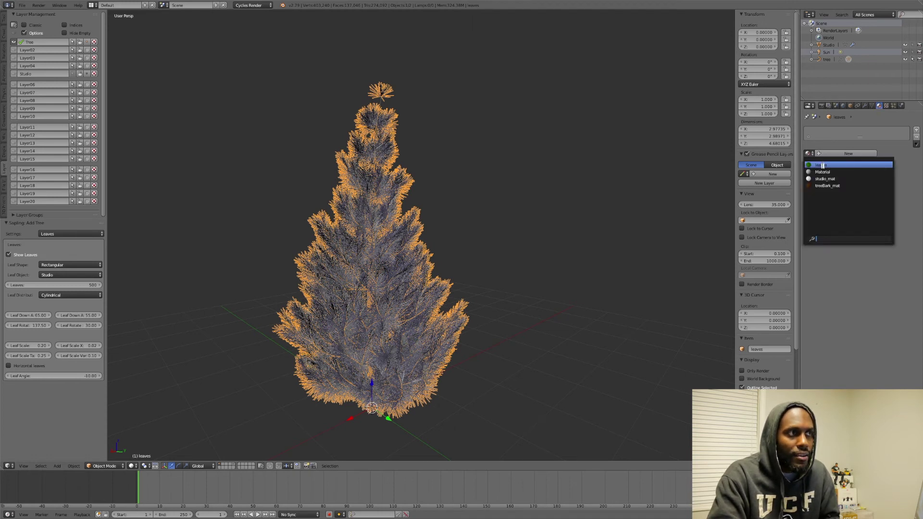
{"action": "left_click", "coordinate": [823, 165]}
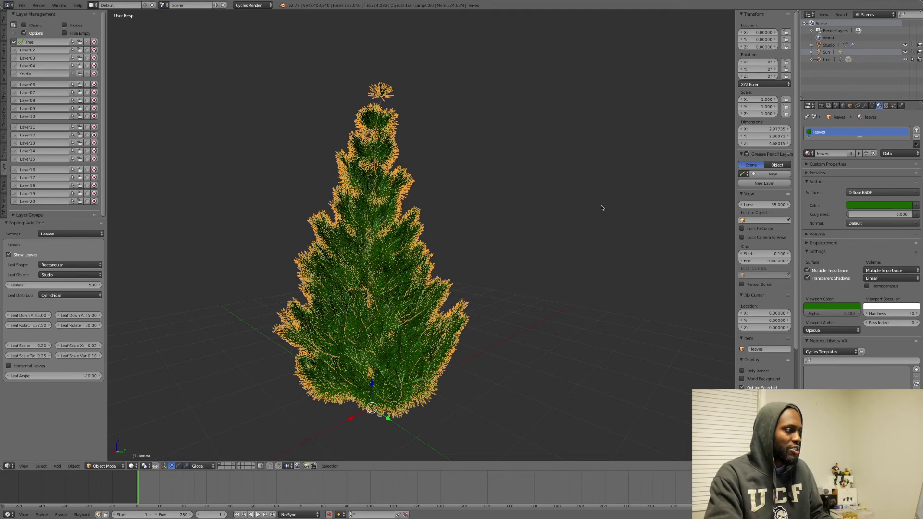
{"action": "mouse_move", "coordinate": [602, 207]}
{"action": "middle_mouse_down"}
{"action": "mouse_move", "coordinate": [568, 214]}
{"action": "mouse_move", "coordinate": [585, 208]}
{"action": "middle_mouse_up"}
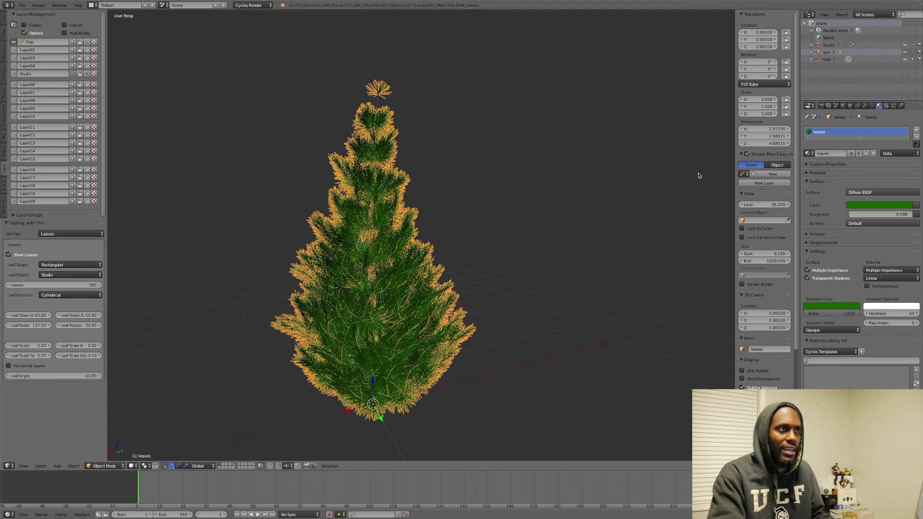
{"action": "left_click", "coordinate": [818, 60]}
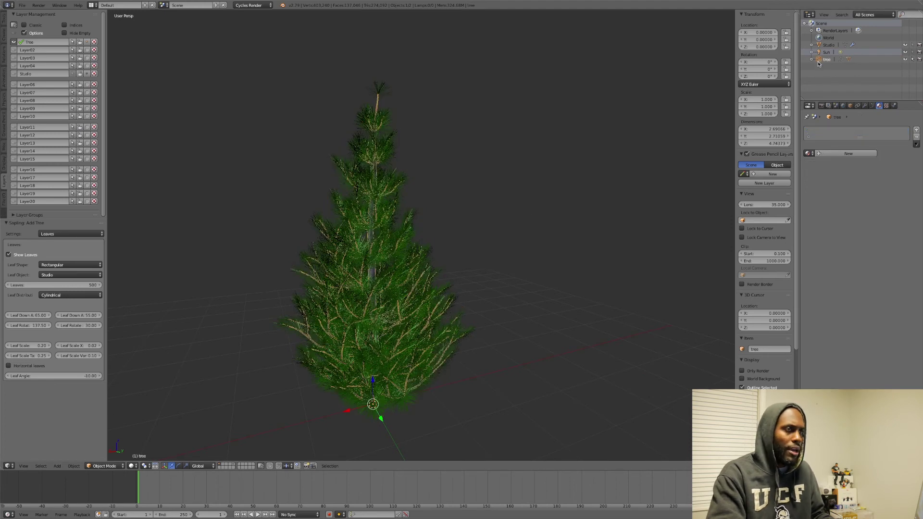
Step: Assign treeBark_mat to the Tree object and switch the viewport to Texture shading
{"action": "left_click", "coordinate": [808, 154]}
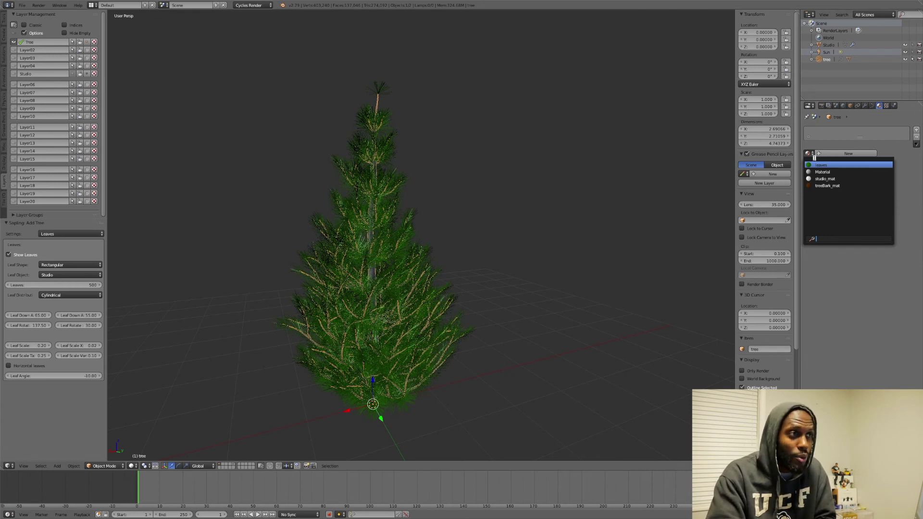
{"action": "left_click", "coordinate": [826, 186]}
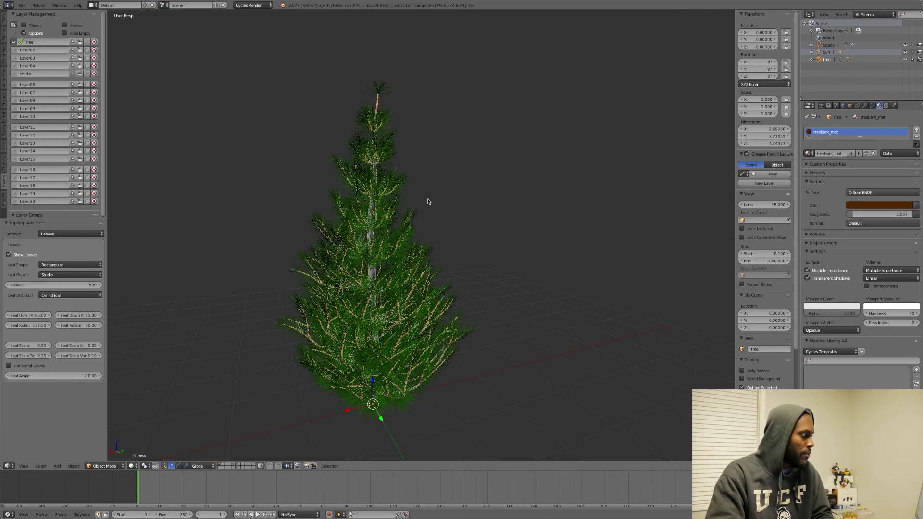
{"action": "left_click", "coordinate": [132, 466]}
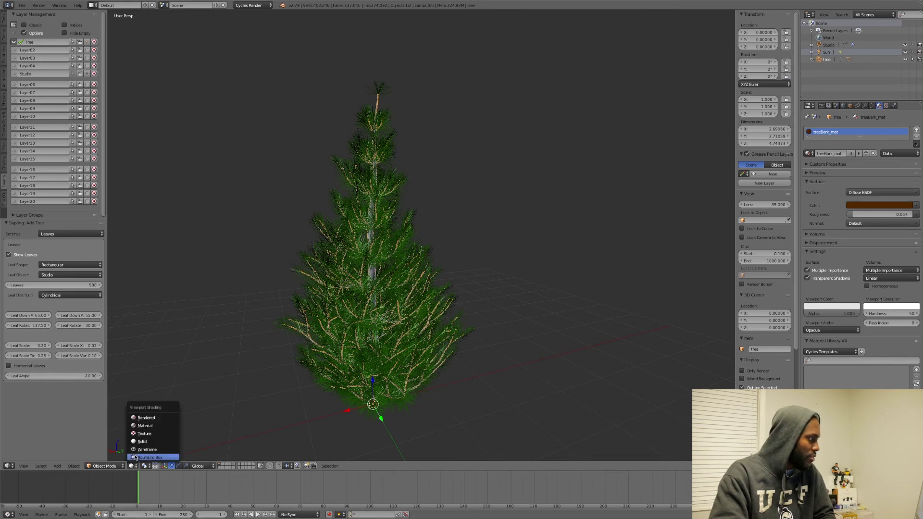
{"action": "left_click", "coordinate": [141, 434]}
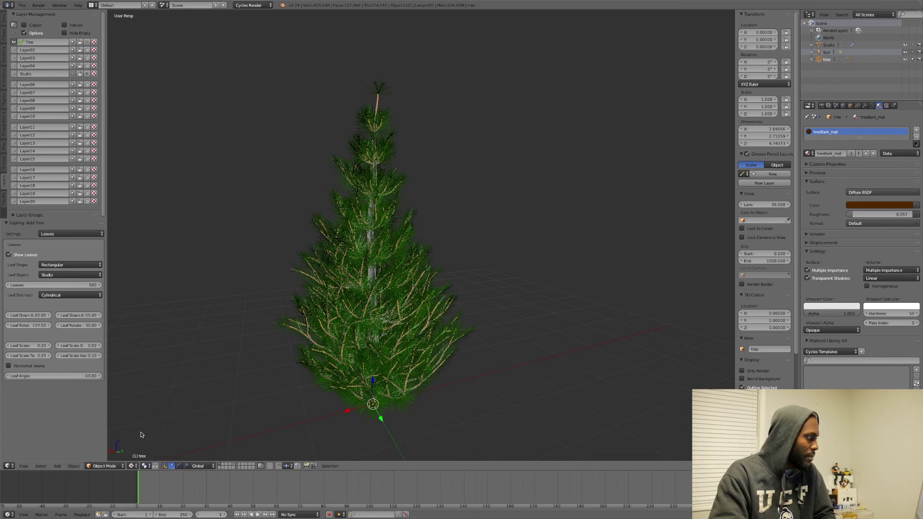
{"action": "left_click", "coordinate": [132, 466]}
{"action": "left_click", "coordinate": [136, 428]}
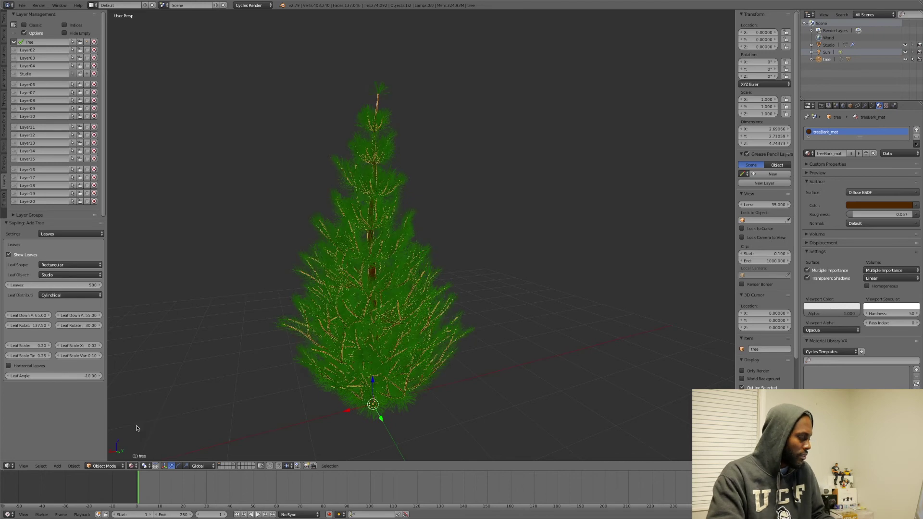
{"action": "middle_click_drag", "start_coordinate": [285, 361], "coordinate": [223, 373]}
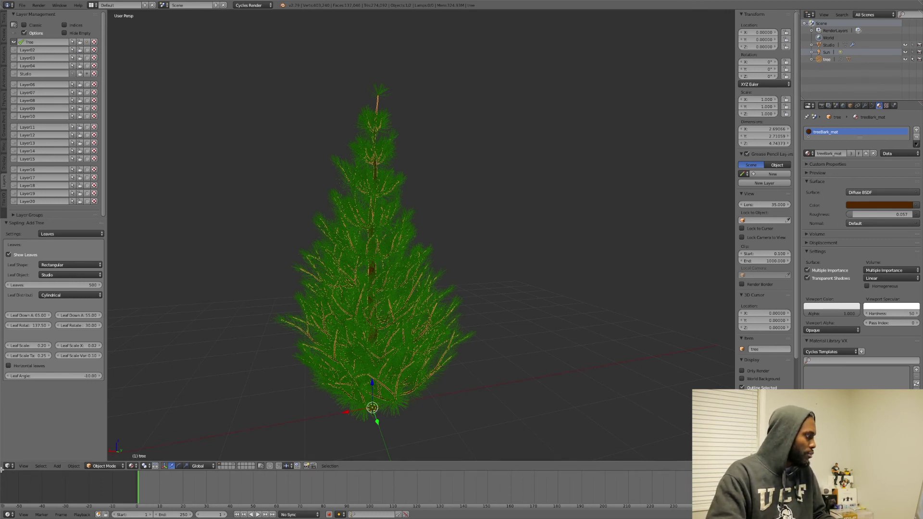
Step: Split the 3D view, hide the left view's tool shelf and sidebar, and set it to Rendered
{"action": "left_click_drag", "start_coordinate": [2, 462], "coordinate": [271, 458]}
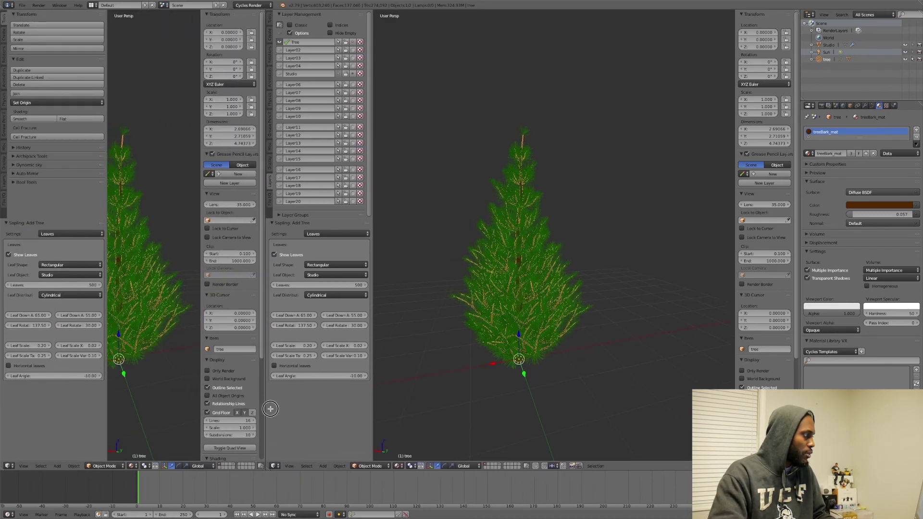
{"action": "left_click_drag", "start_coordinate": [105, 392], "coordinate": [4, 386]}
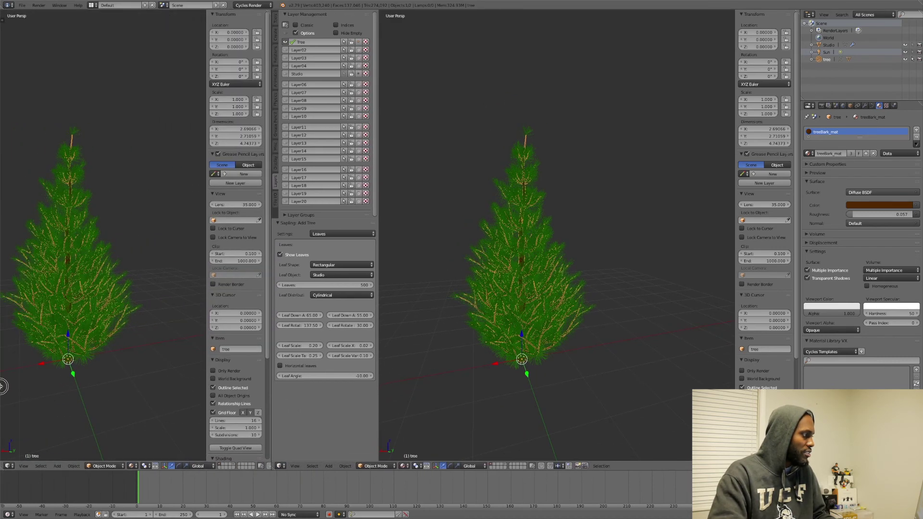
{"action": "left_click_drag", "start_coordinate": [206, 353], "coordinate": [299, 353]}
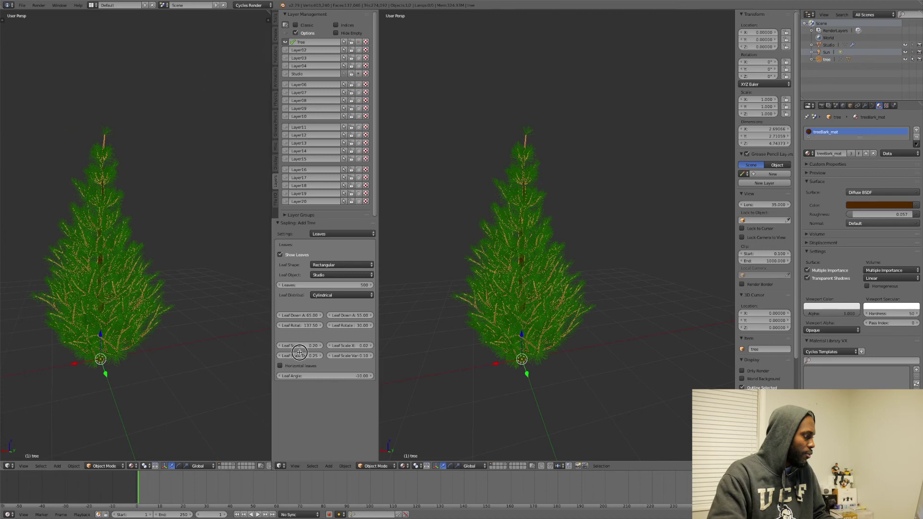
{"action": "left_click", "coordinate": [131, 466]}
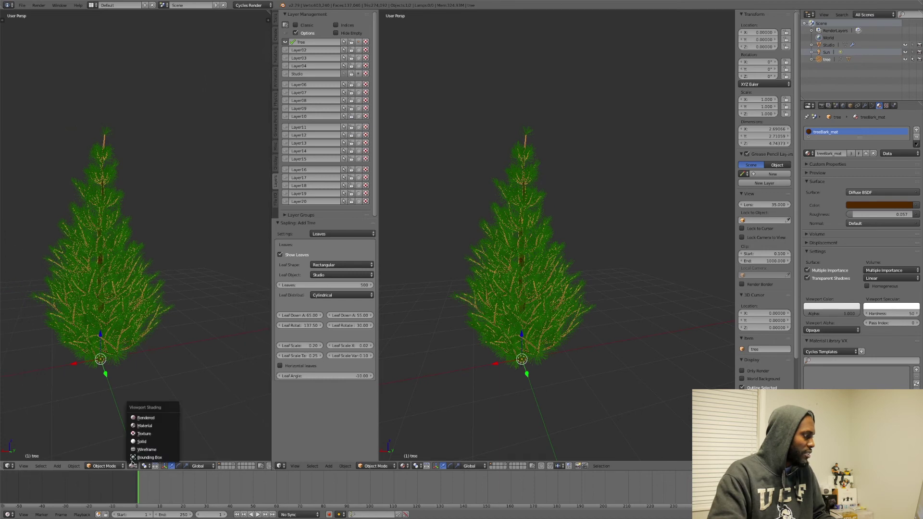
{"action": "left_click", "coordinate": [144, 417]}
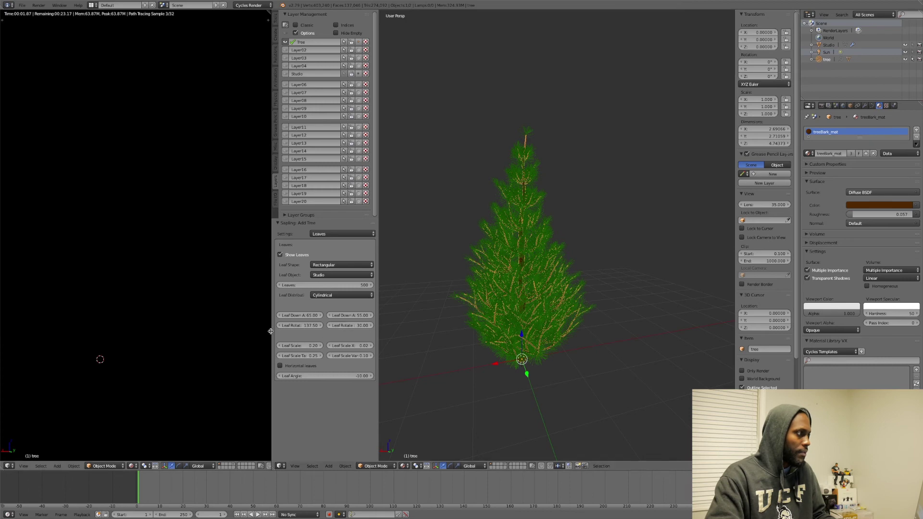
Step: Enable the Studio layer, then orbit and zoom the rendered view onto the tree
{"action": "left_click", "coordinate": [285, 74], "text": "shift"}
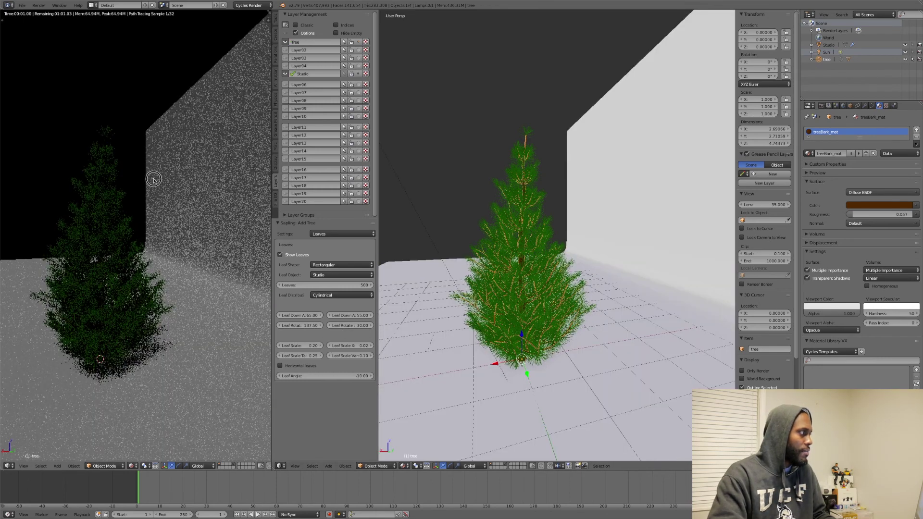
{"action": "mouse_move", "coordinate": [153, 179]}
{"action": "middle_mouse_down"}
{"action": "mouse_move", "coordinate": [174, 180]}
{"action": "mouse_move", "coordinate": [185, 174]}
{"action": "mouse_move", "coordinate": [163, 176]}
{"action": "mouse_move", "coordinate": [179, 171]}
{"action": "middle_mouse_up"}
{"action": "scroll", "coordinate": [163, 178], "scroll_direction": "up", "scroll_amount": 1}
{"action": "scroll", "coordinate": [176, 171], "scroll_direction": "up", "scroll_amount": 1}
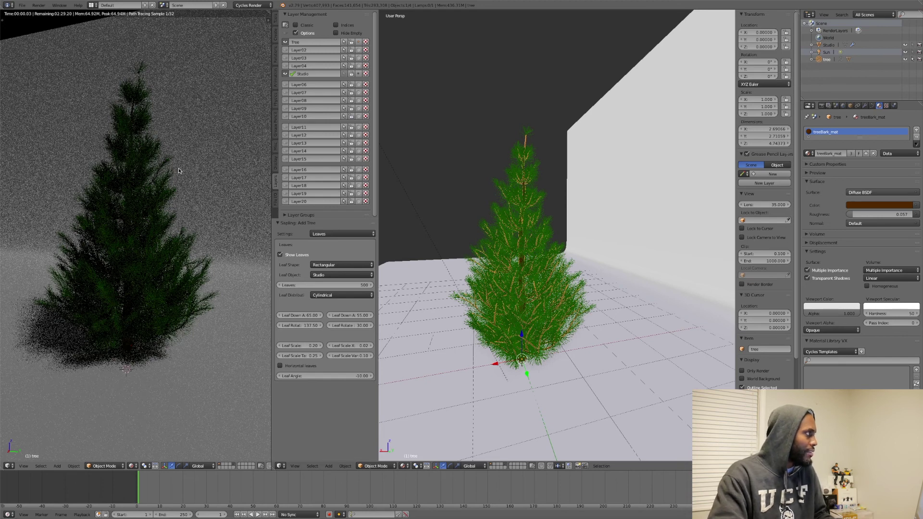
{"action": "scroll", "coordinate": [178, 171], "scroll_direction": "up", "scroll_amount": 1}
{"action": "scroll", "coordinate": [182, 172], "scroll_direction": "up", "scroll_amount": 1}
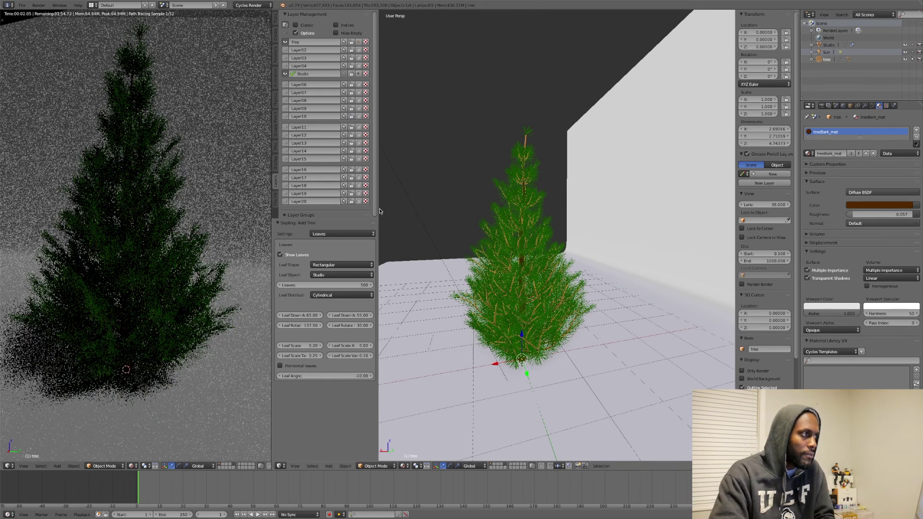